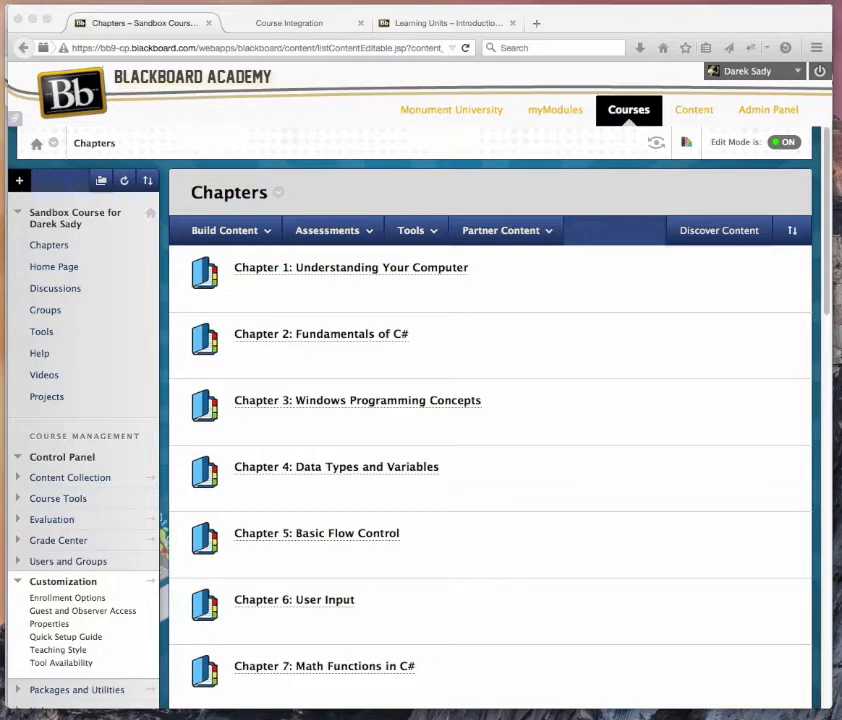
Step: Open the Chapter 1: Understanding Your Computer folder and go to its Commercial Content partner page
click(230, 231)
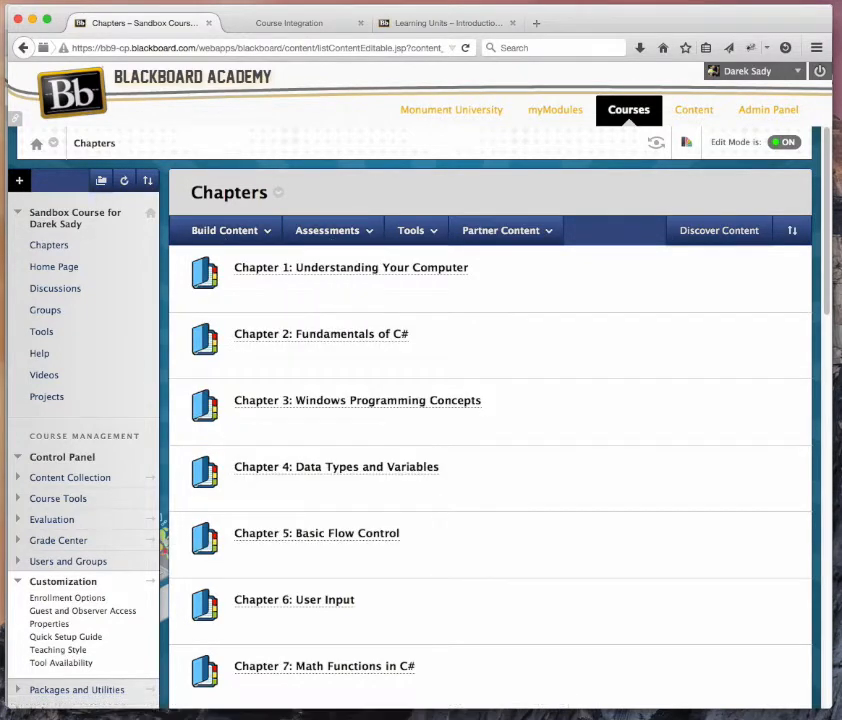
click(351, 268)
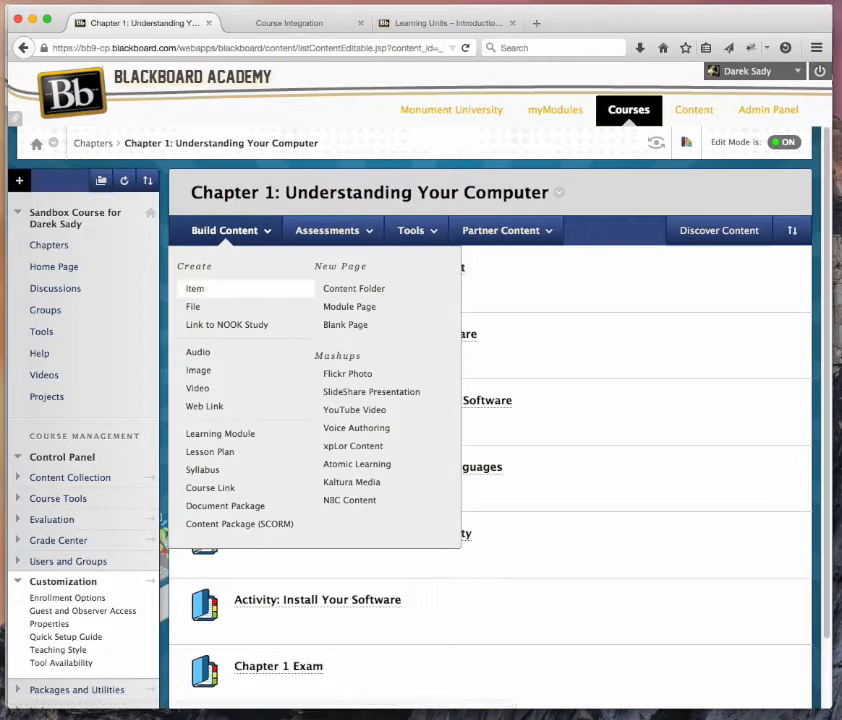
mouse_move(328, 231)
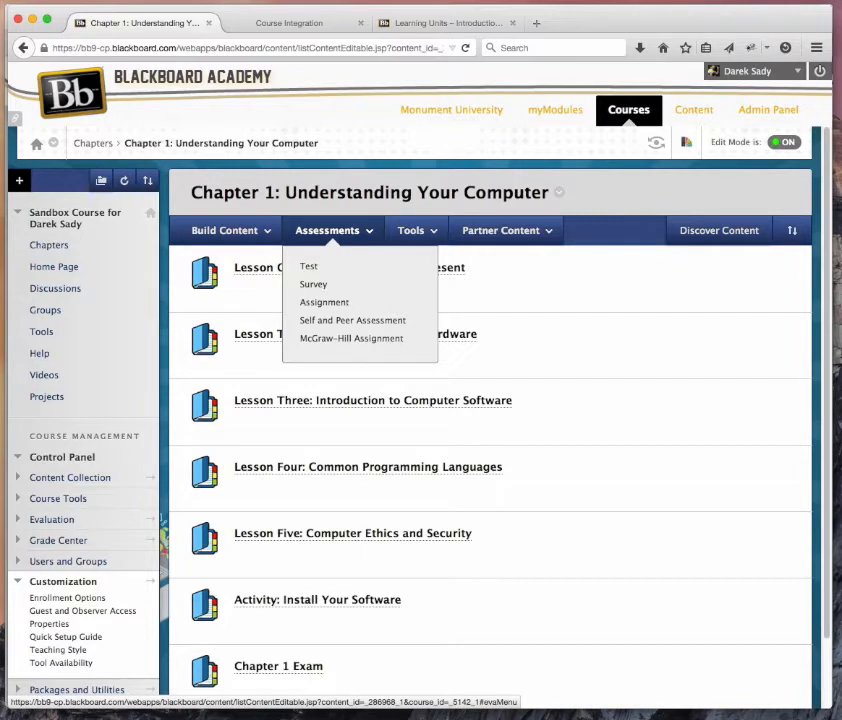
mouse_move(506, 231)
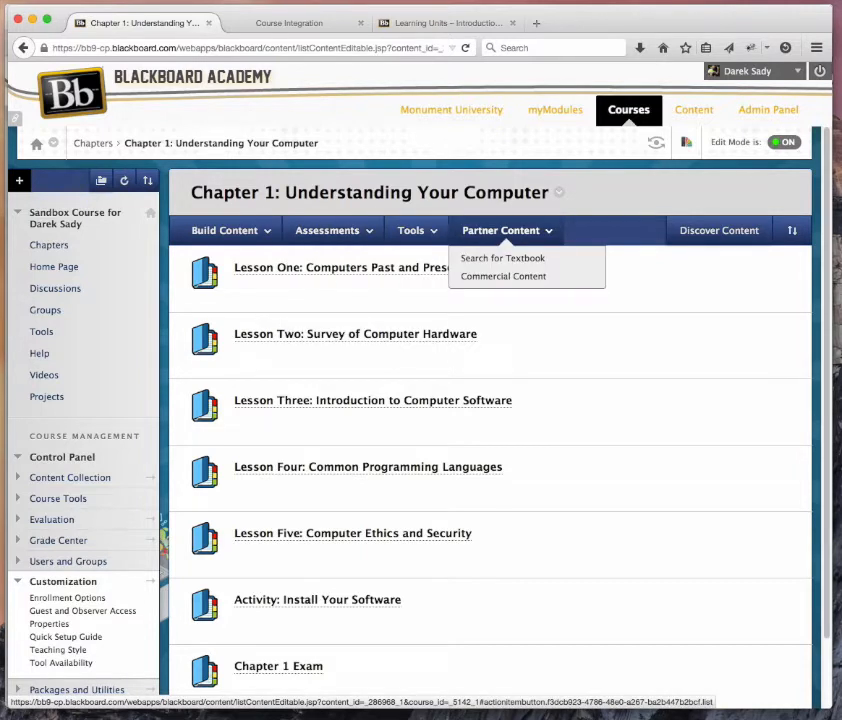
click(503, 276)
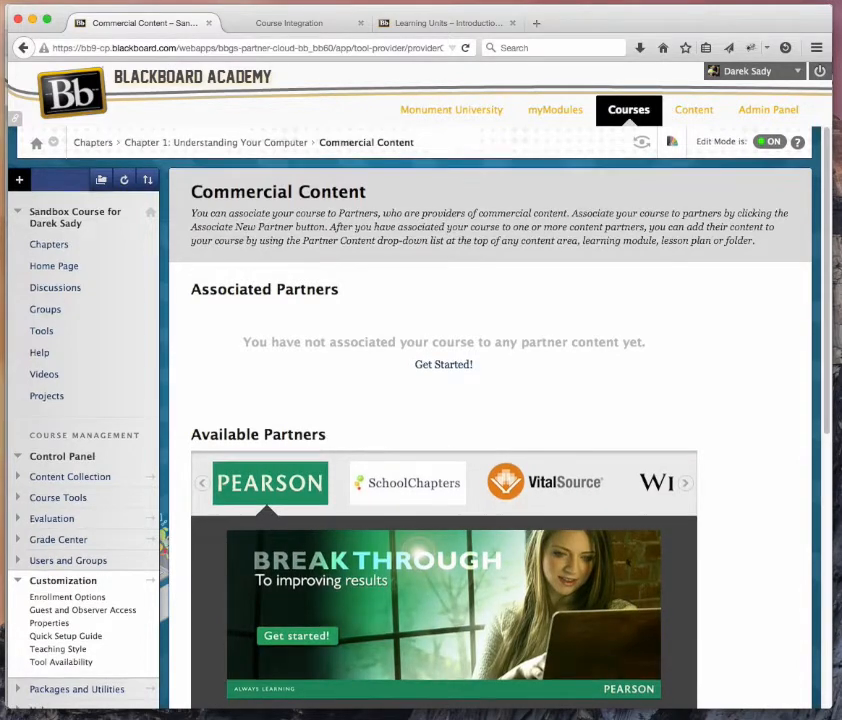
Step: Browse the carousel of available content partners and display the Macmillan Higher Education entry
scroll(490, 420, down, 3)
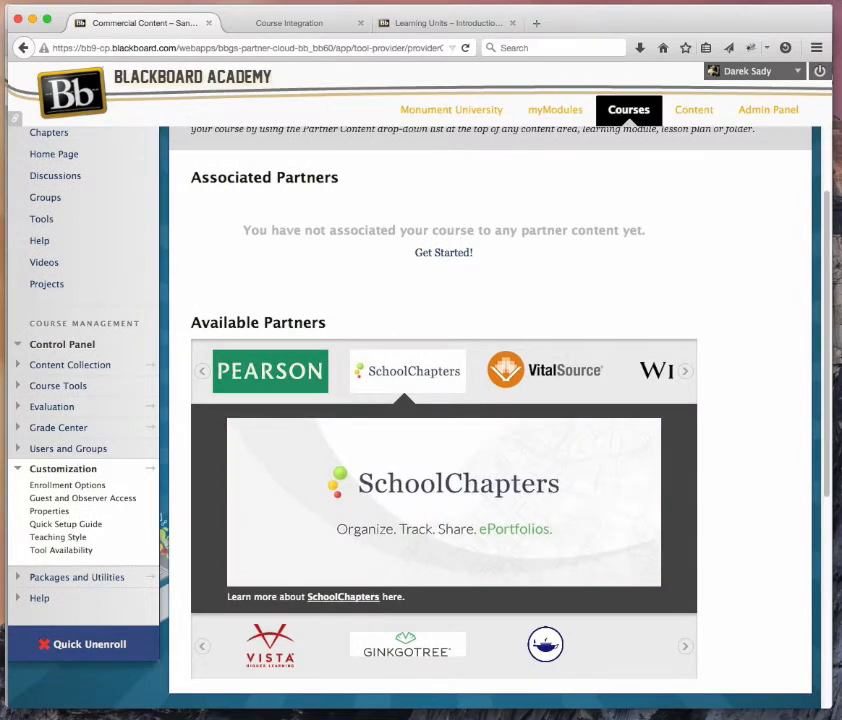
click(685, 371)
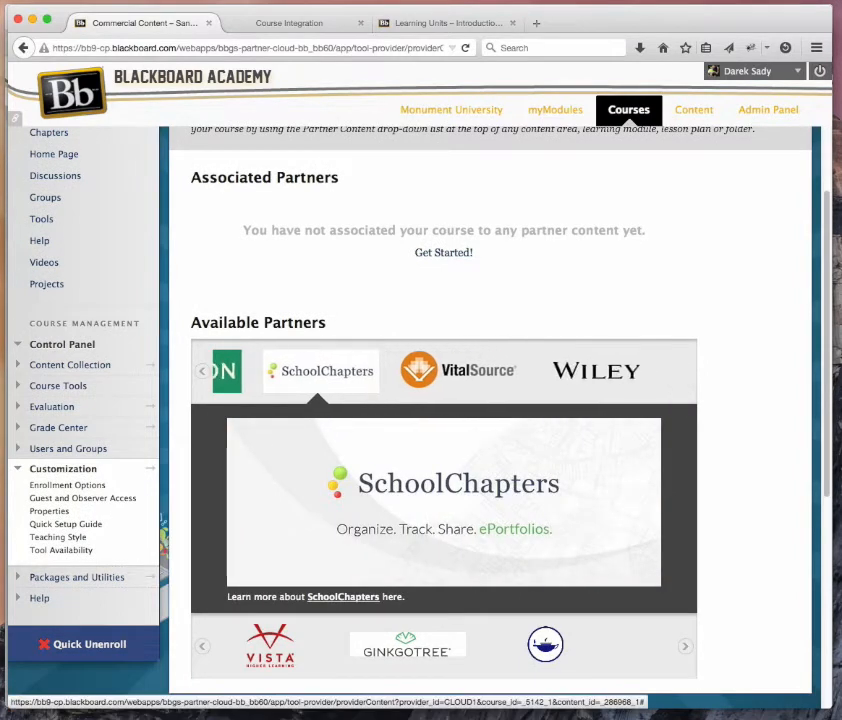
click(202, 371)
click(202, 371)
click(202, 371)
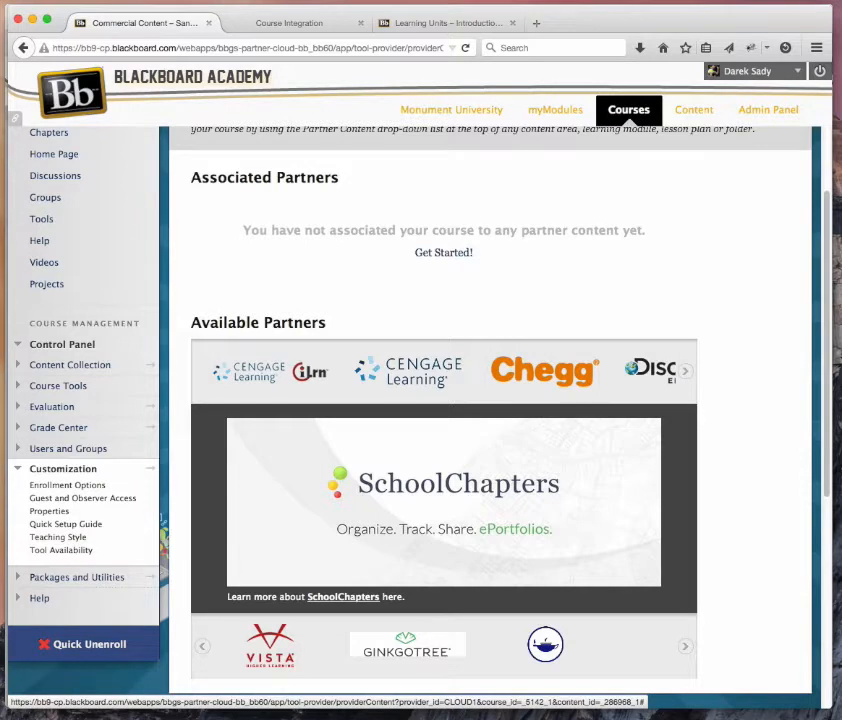
double_click(685, 371)
click(685, 371)
click(408, 371)
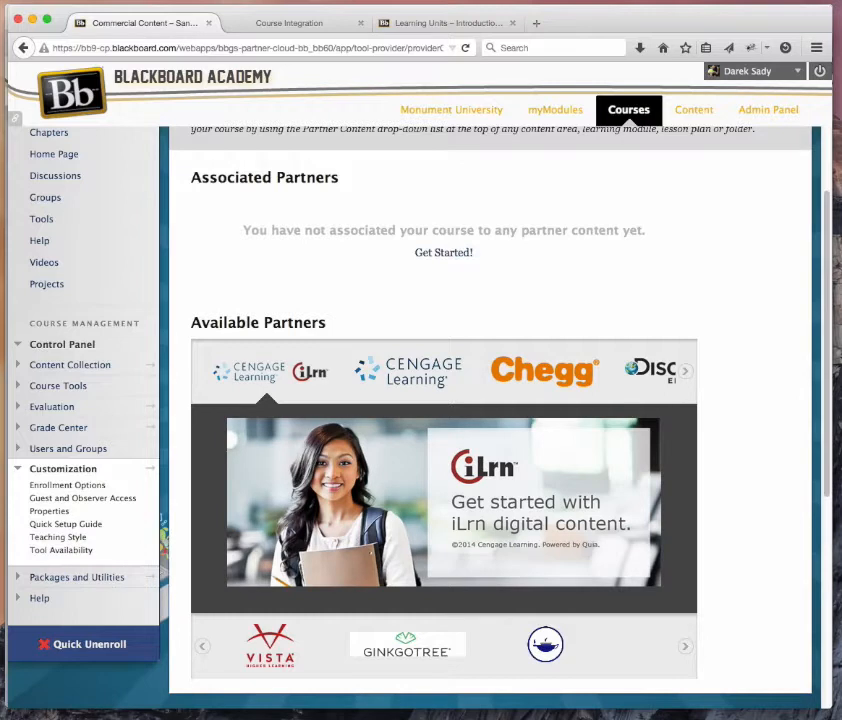
click(686, 372)
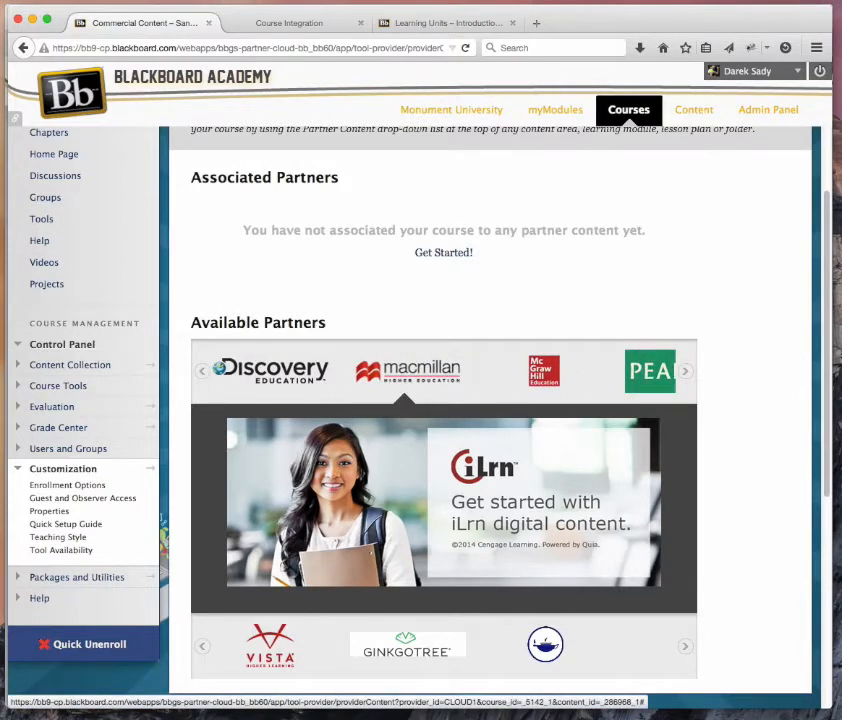
click(407, 371)
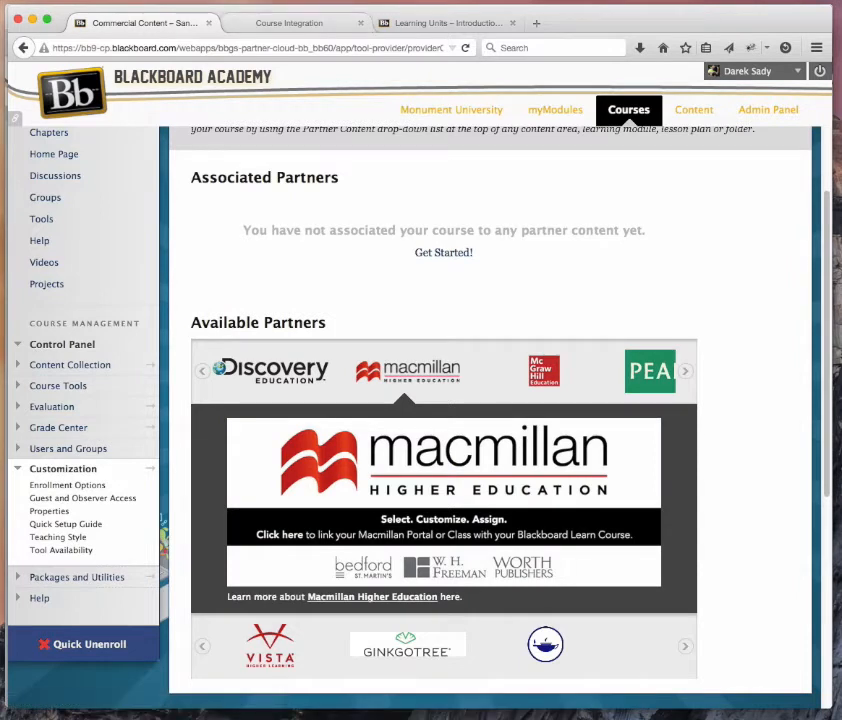
Step: Switch to the Macmillan Course Integration page and examine the LaunchPad courses offered for association
click(289, 23)
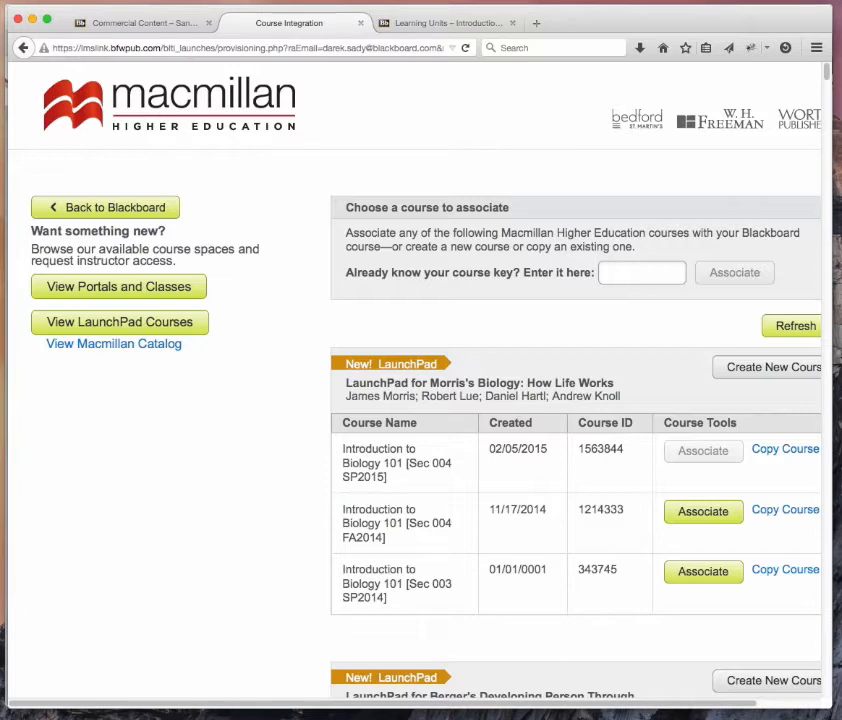
scroll(420, 400, down, 5)
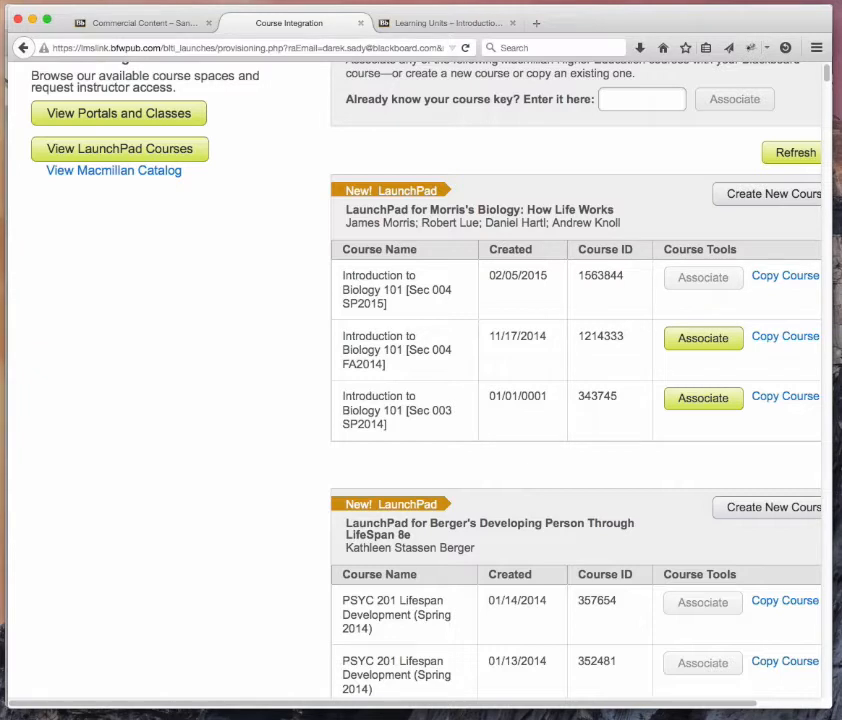
scroll(576, 400, down, 1)
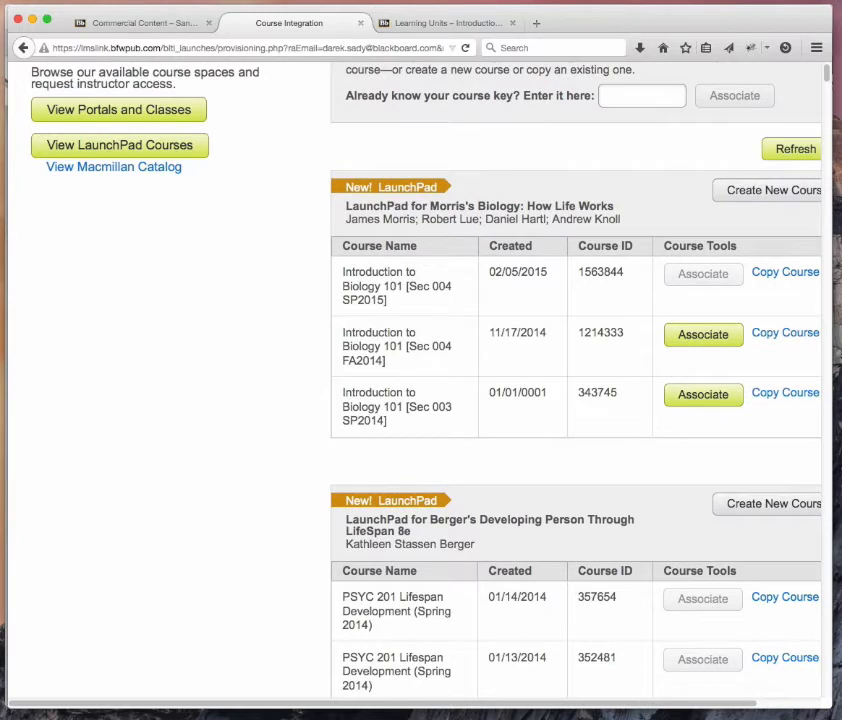
scroll(576, 400, down, 8)
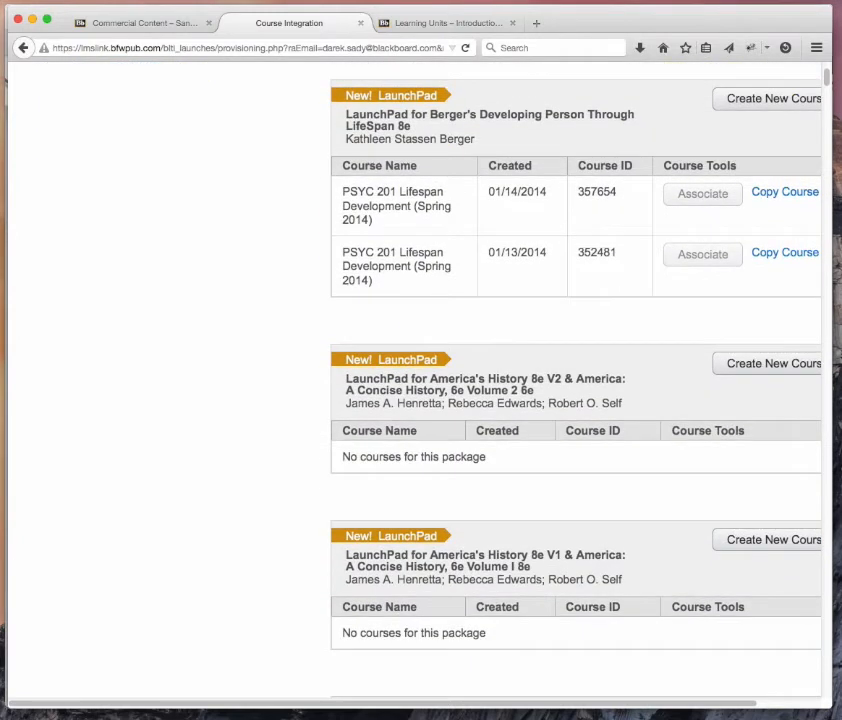
scroll(576, 400, up, 10)
scroll(576, 400, up, 1)
Step: In the Introduction to Biology 101 course, open Unit 2 – The Molecules of Life and go to its Commercial Content page
key(ctrl+Tab)
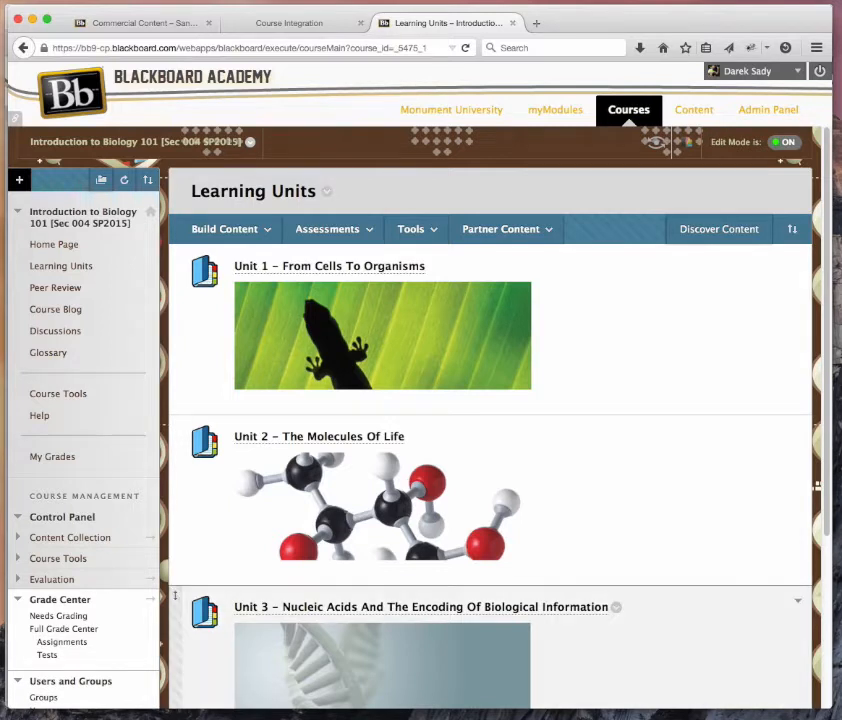
click(319, 436)
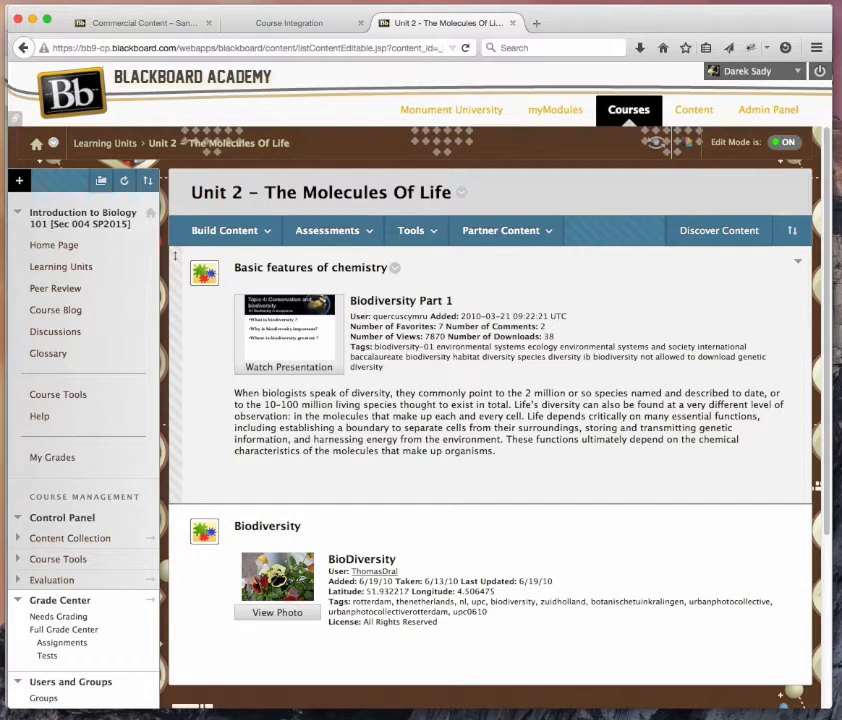
click(502, 230)
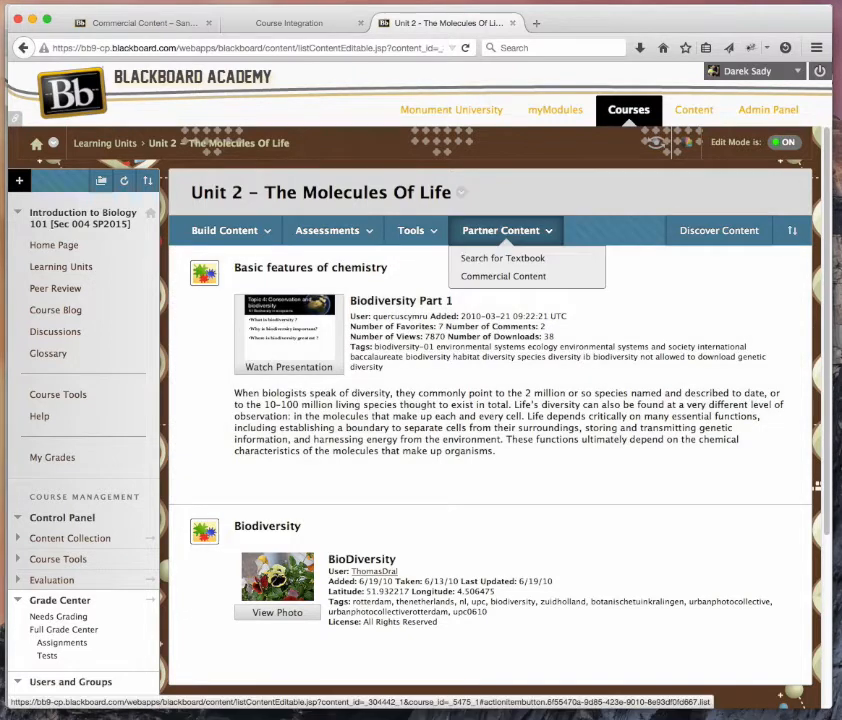
click(503, 276)
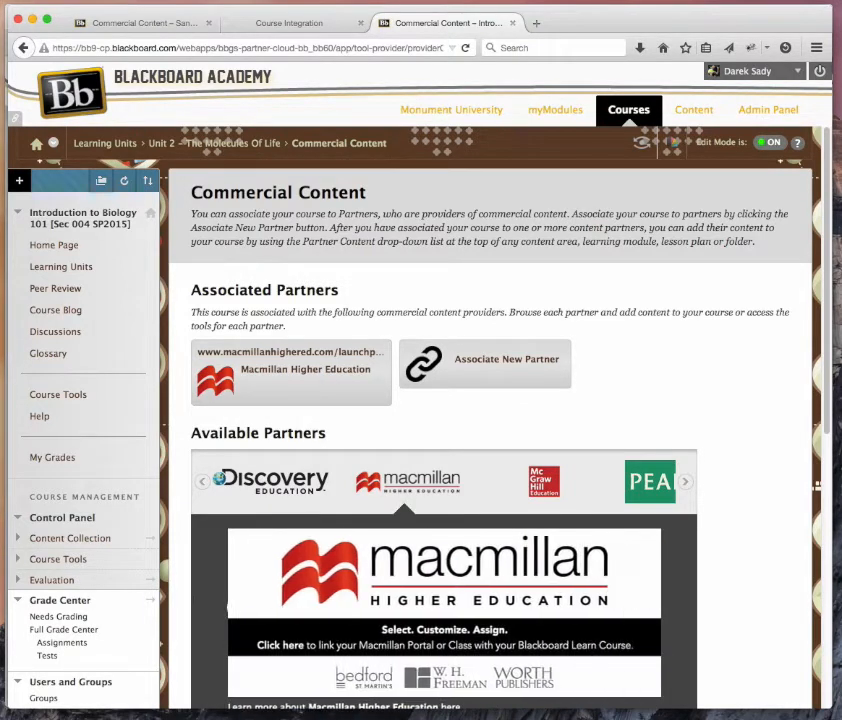
Step: Open the course's associated Macmillan Higher Education content and expand the LaunchPad Units folder
click(288, 22)
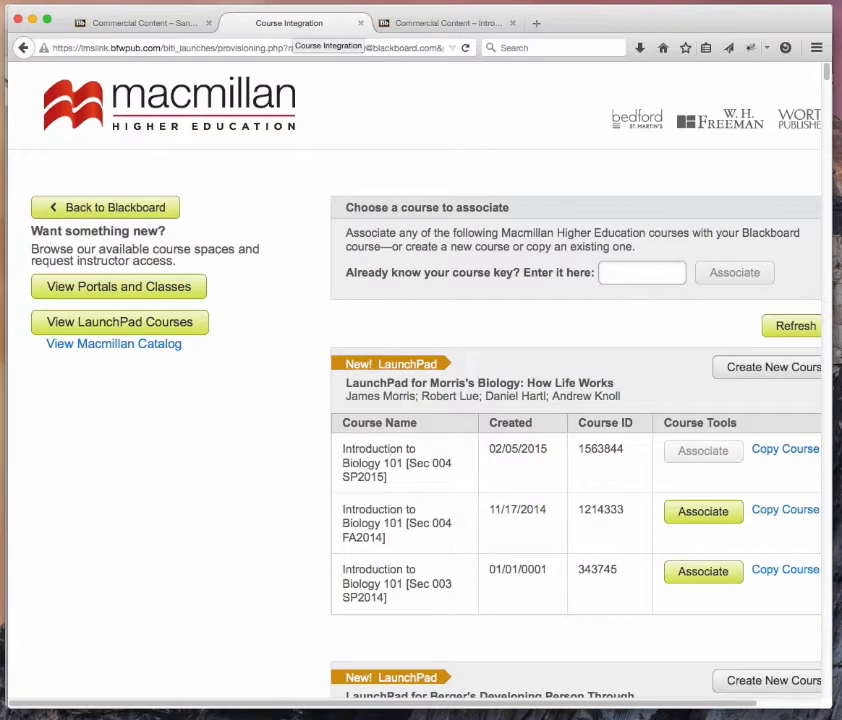
click(448, 22)
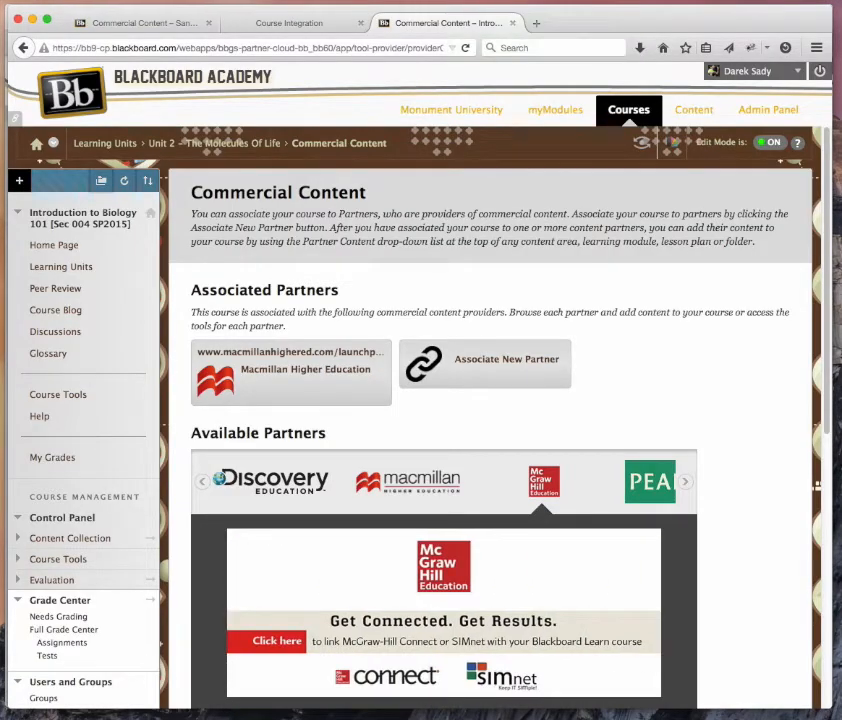
click(305, 370)
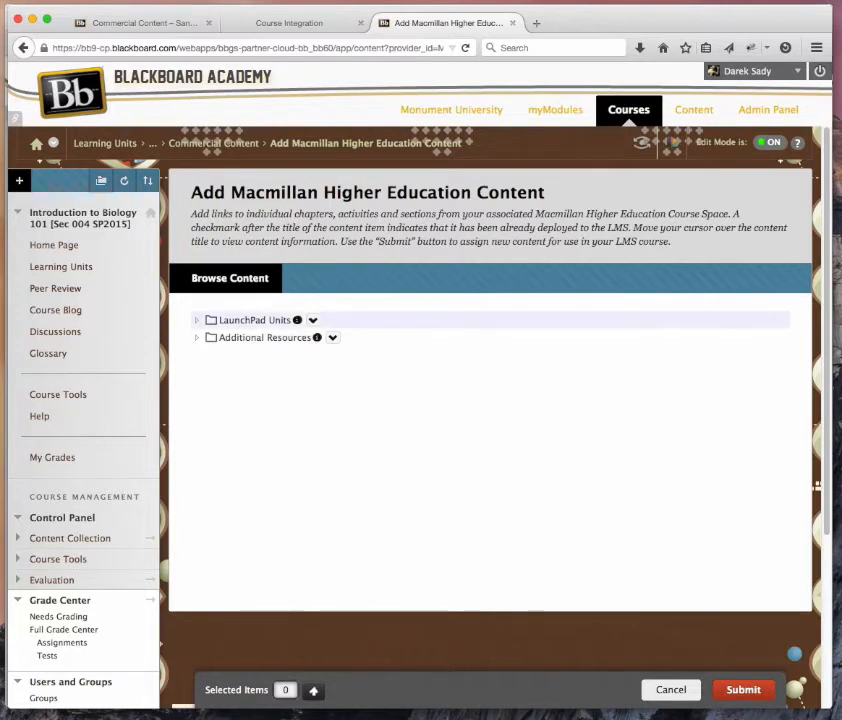
click(196, 320)
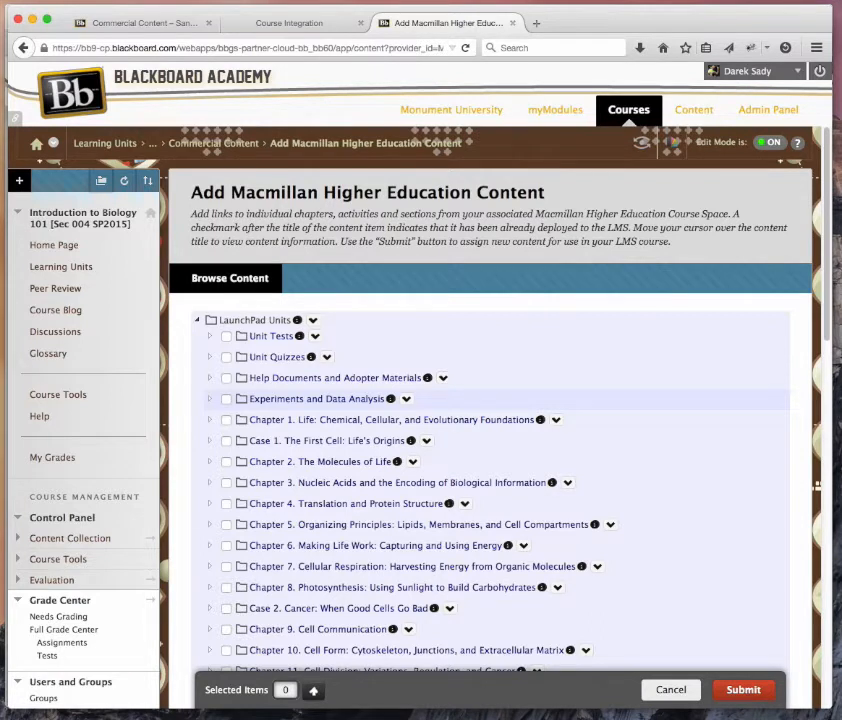
Step: Launch the Macmillan LaunchPad course through the Unit Tests link and view the assignments under Unit Quizzes
click(271, 336)
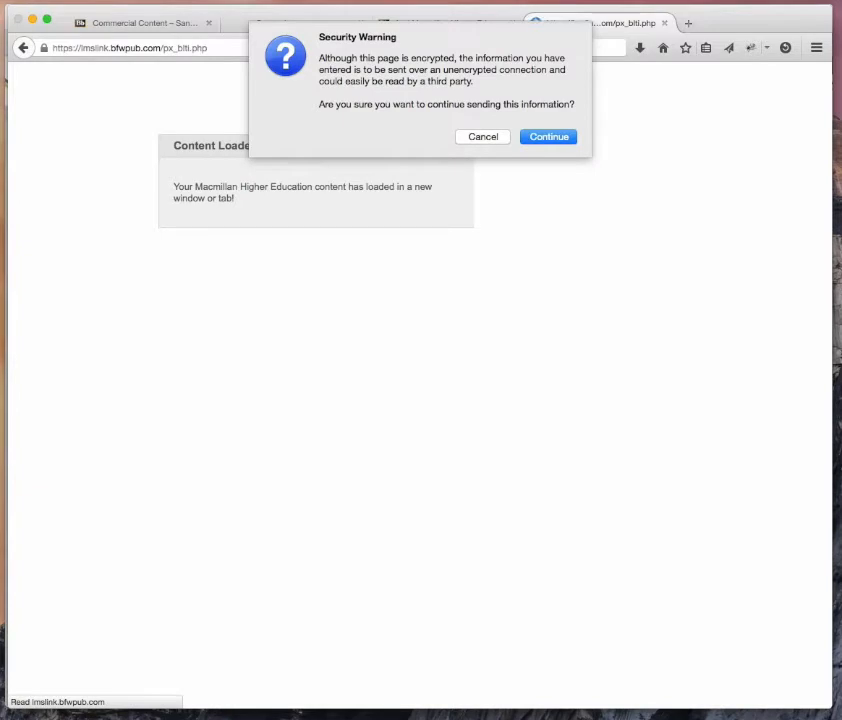
key(Return)
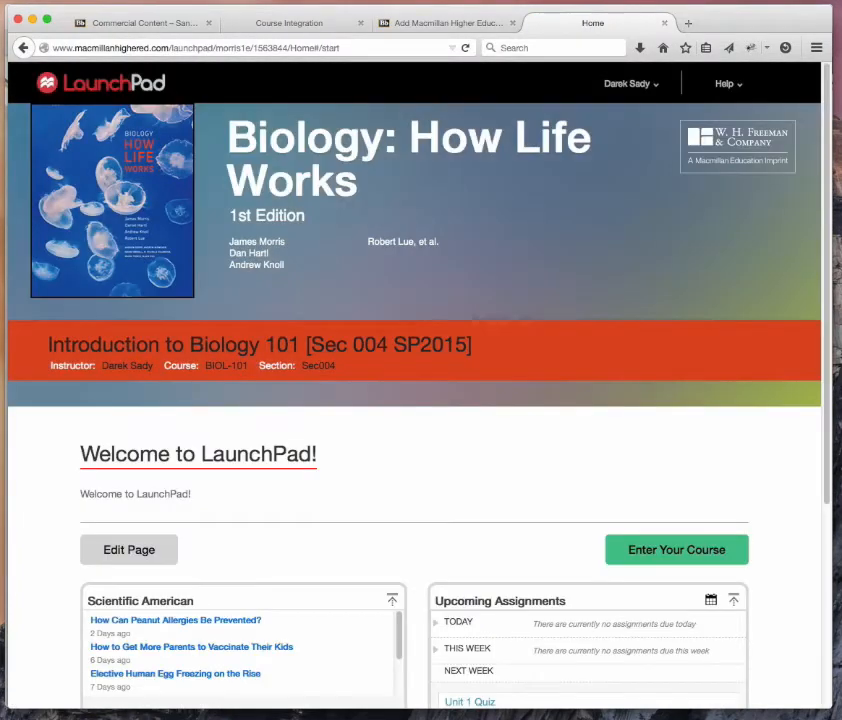
click(677, 550)
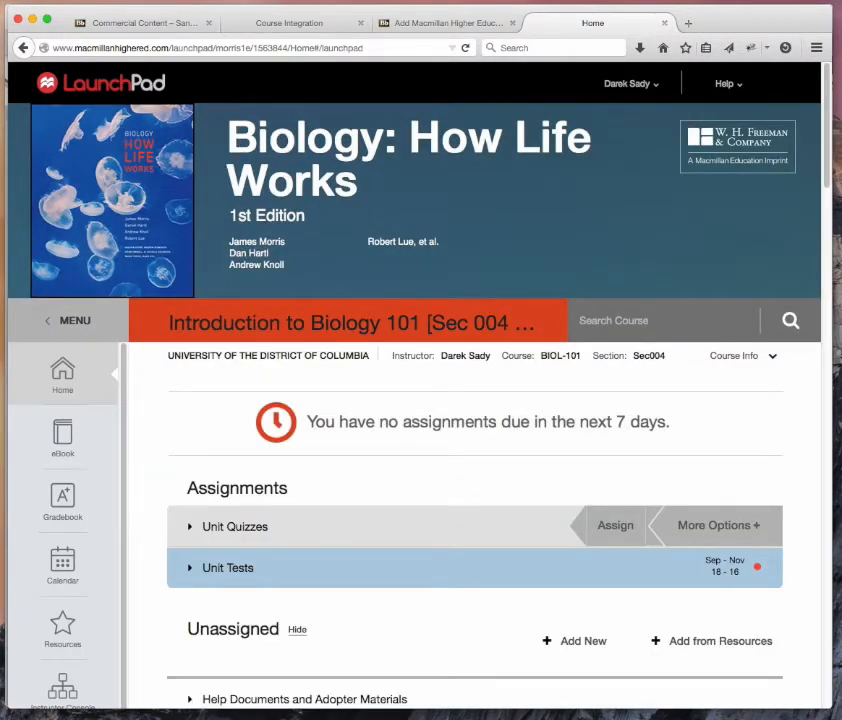
scroll(475, 450, down, 3)
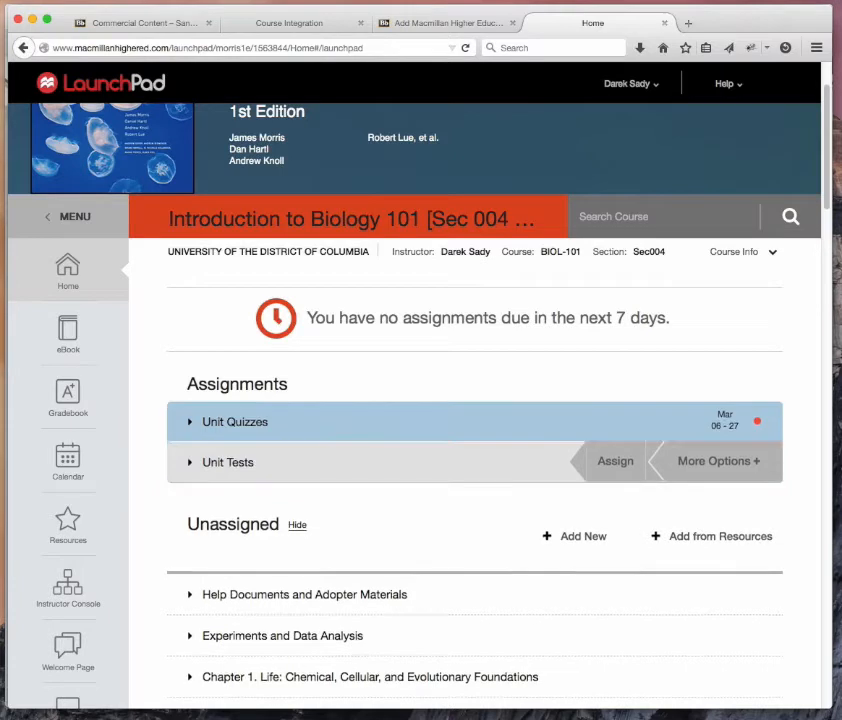
scroll(475, 500, down, 2)
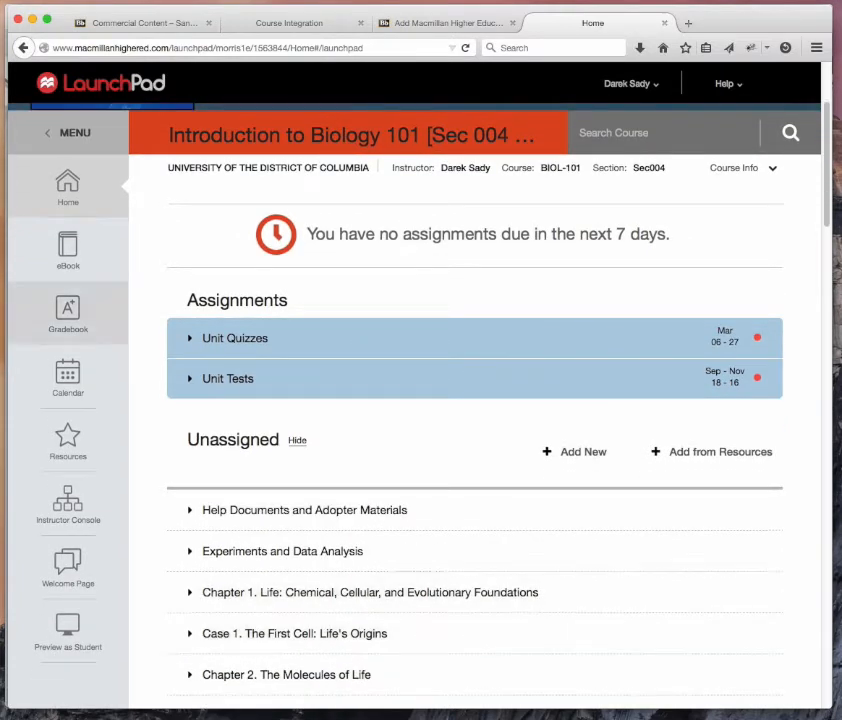
click(235, 339)
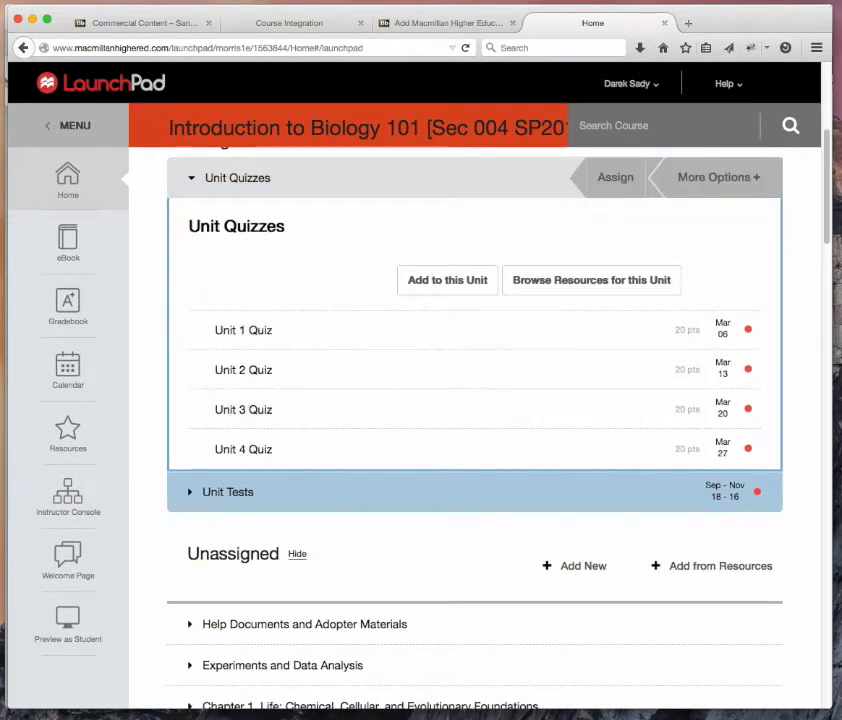
Step: Back in the Blackboard content list, expand Unit Quizzes and select the 2.1 Properties of Atoms page under Chapter 2
click(446, 23)
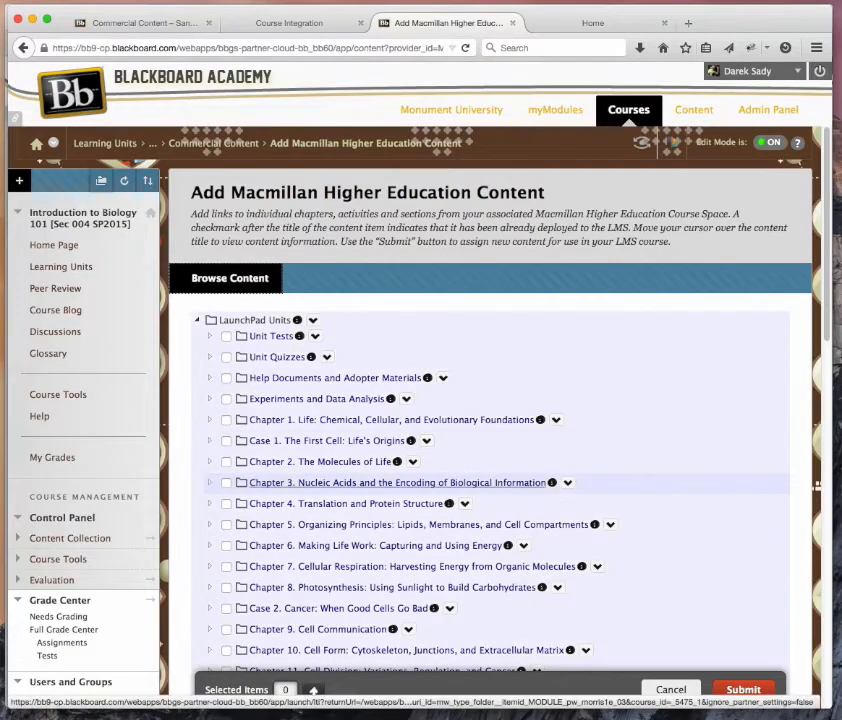
click(210, 357)
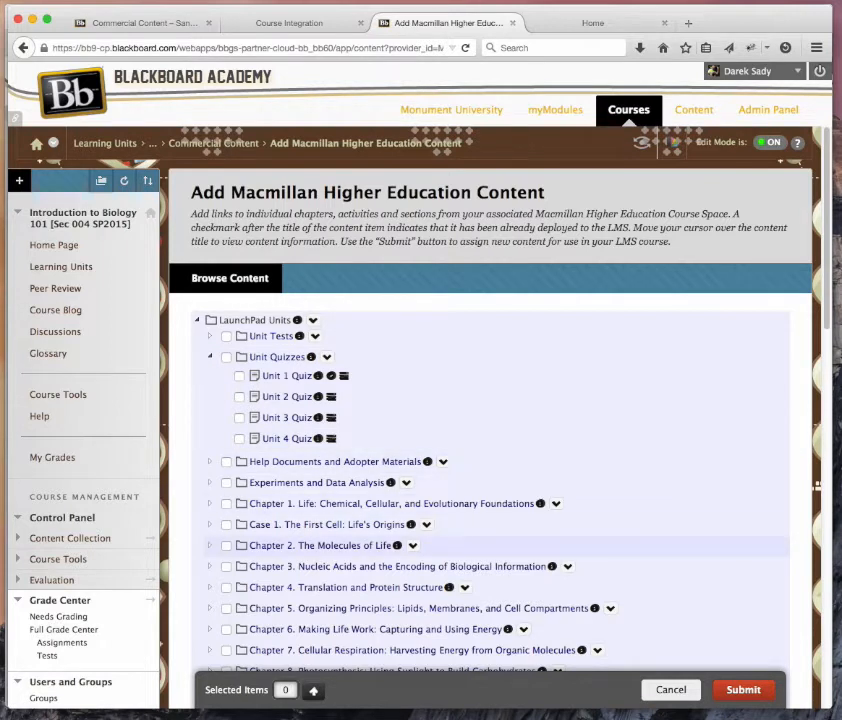
click(210, 545)
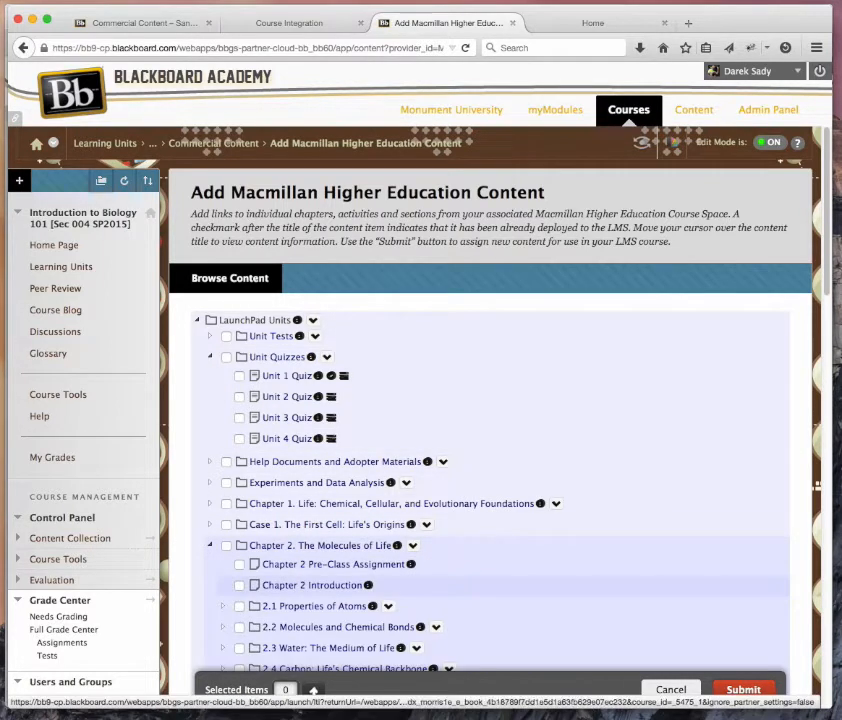
scroll(490, 500, down, 1)
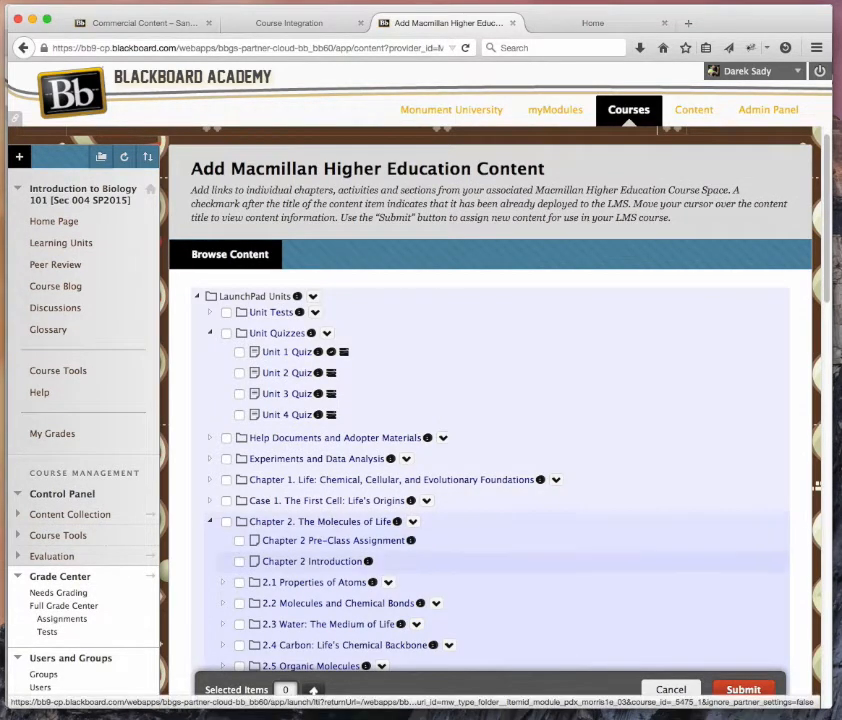
click(223, 582)
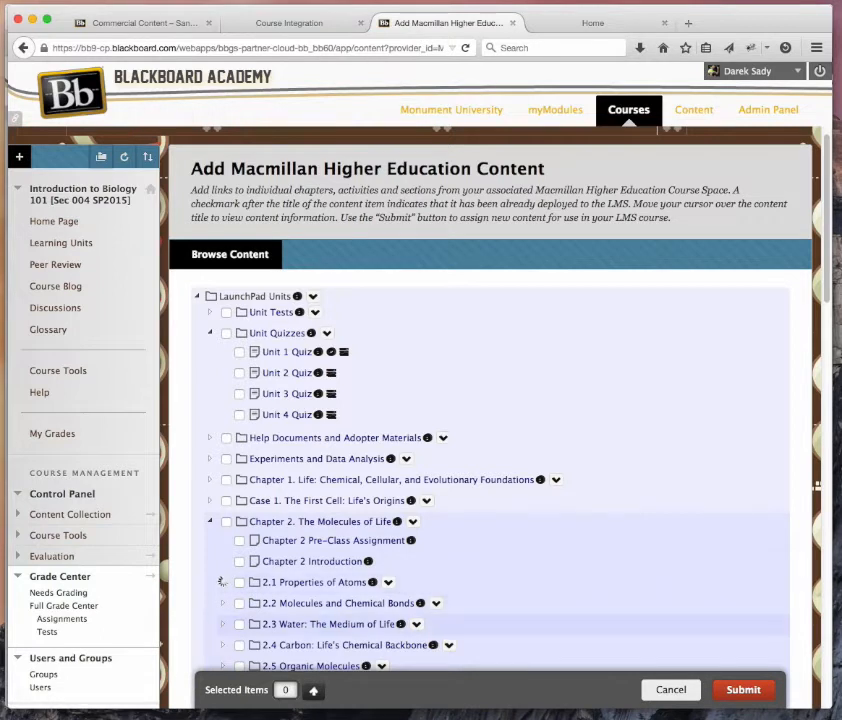
scroll(400, 640, down, 1)
click(252, 587)
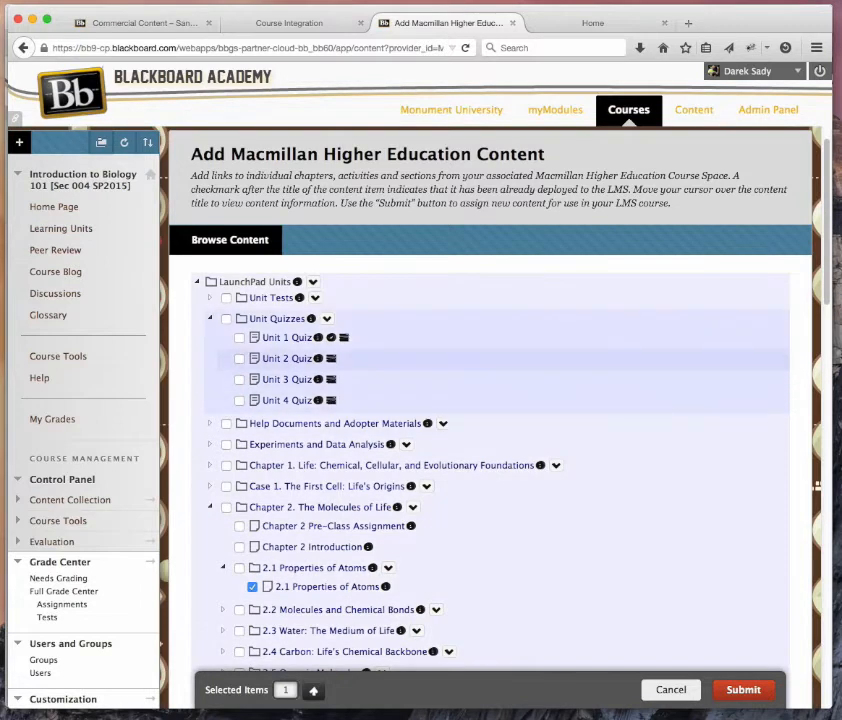
Step: Also select the Unit 2 Quiz, review the destination folder choices, and submit both items to Unit 2 – The Molecules Of Life with Macmillan-defined categories
click(239, 359)
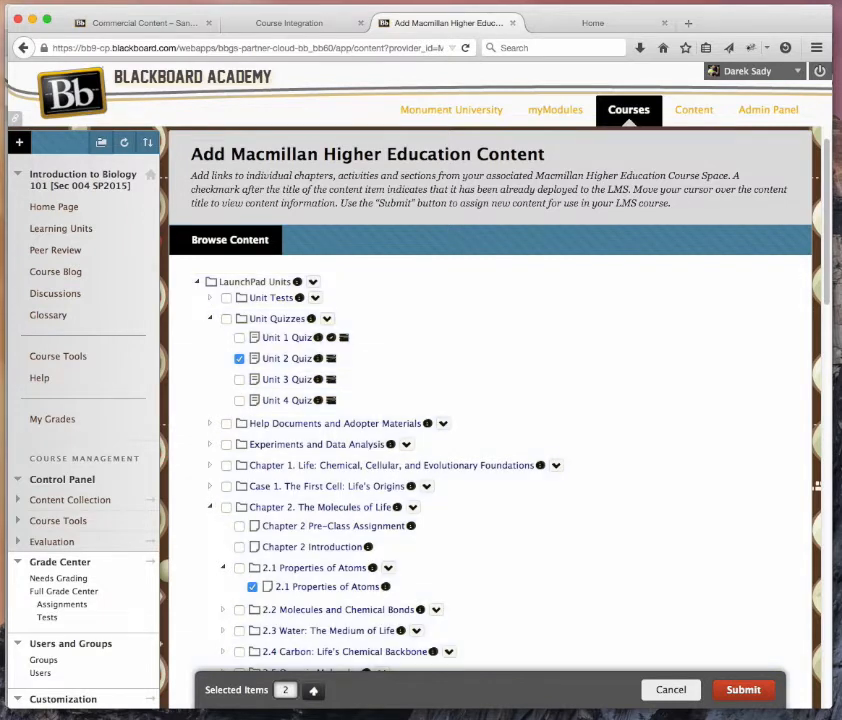
click(743, 690)
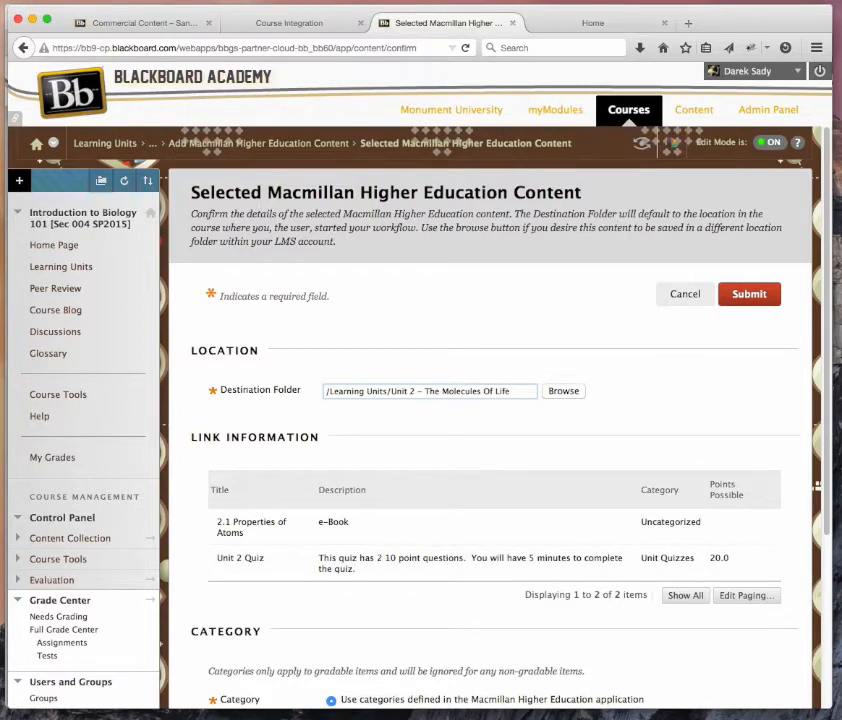
drag(511, 391, 325, 391)
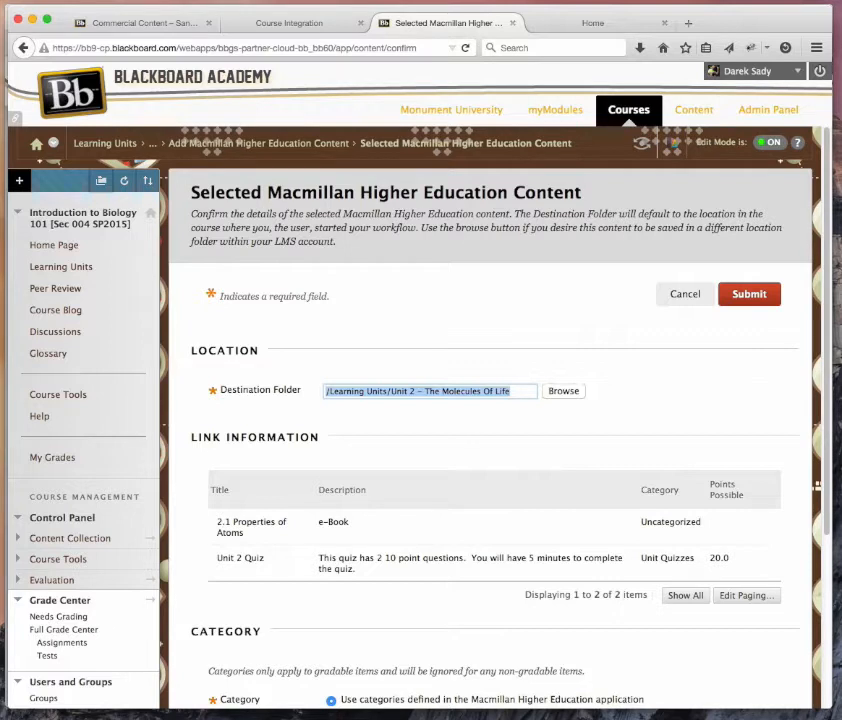
click(563, 391)
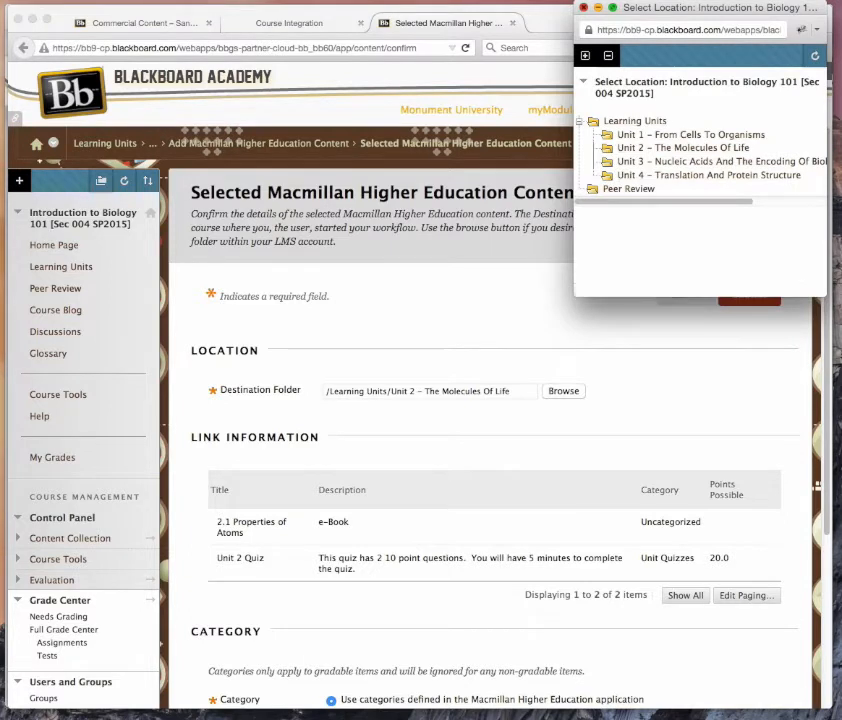
click(584, 8)
scroll(490, 420, down, 5)
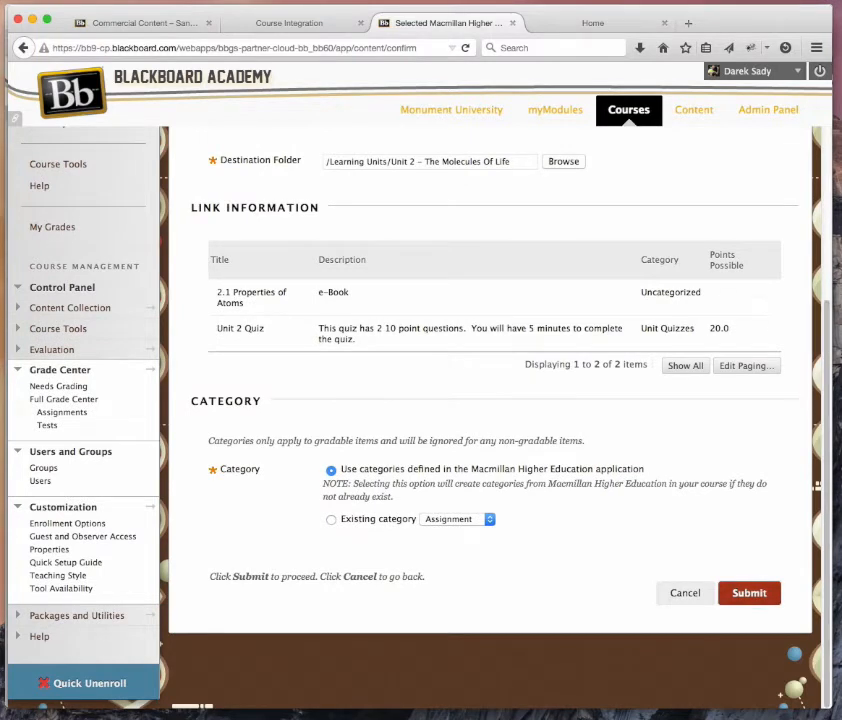
click(749, 593)
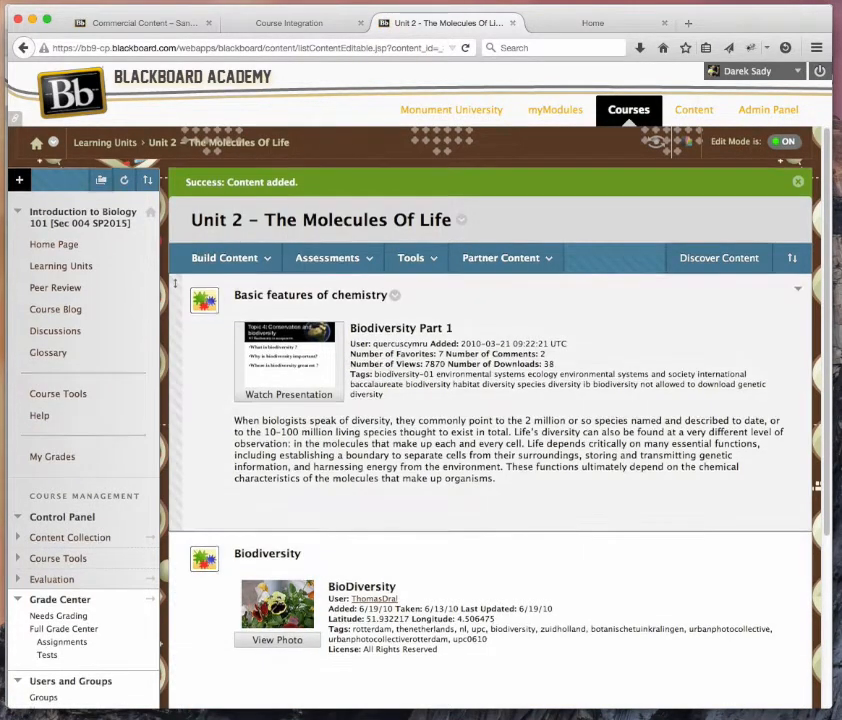
Step: Reorder the Unit 2 content, moving 2.1 Properties of Atoms above Biodiversity and the Unit 2 Quiz to the start of the list
scroll(817, 485, down, 5)
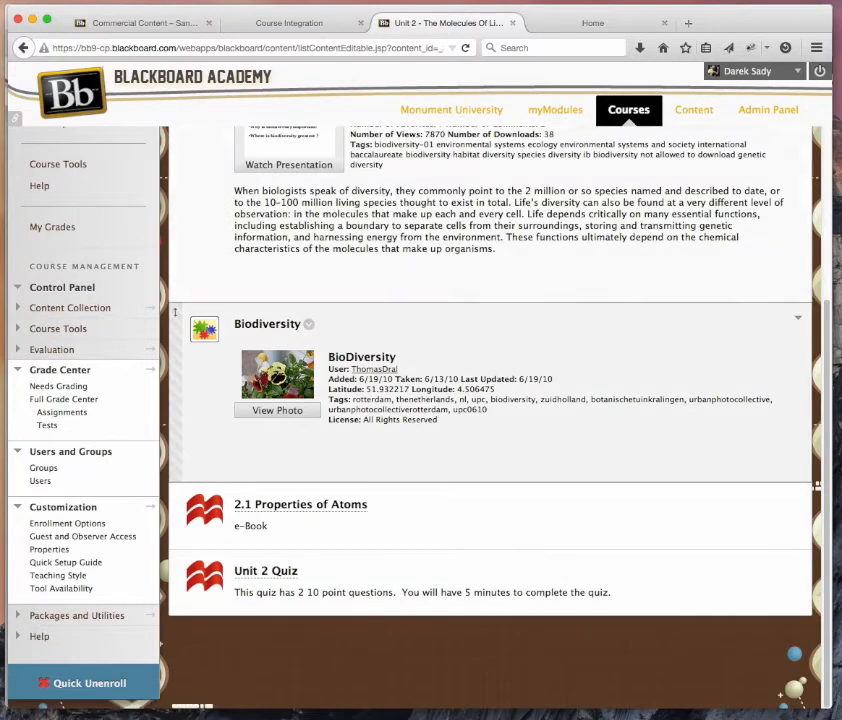
drag(175, 492, 175, 340)
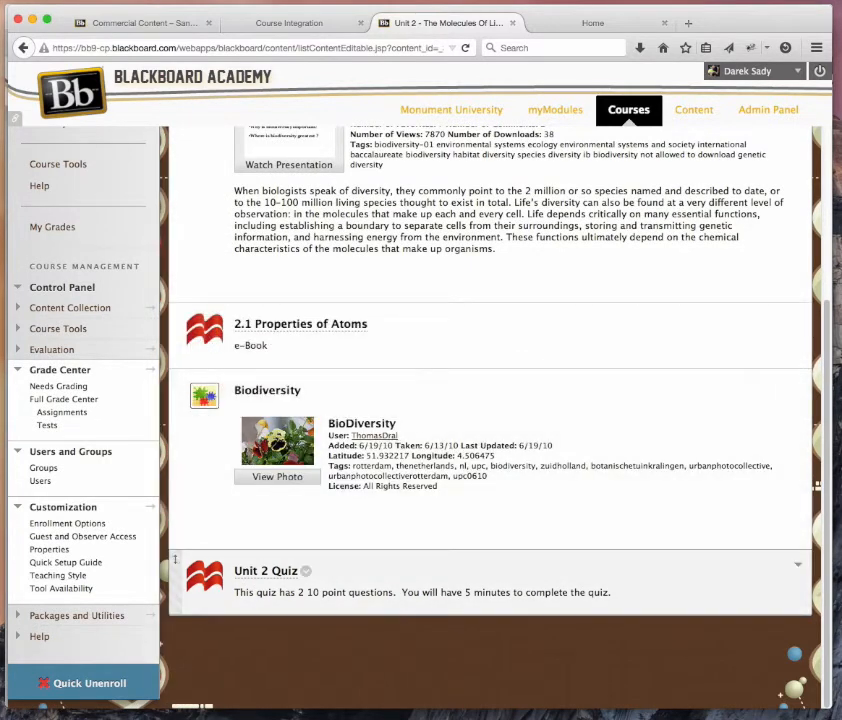
scroll(175, 340, up, 5)
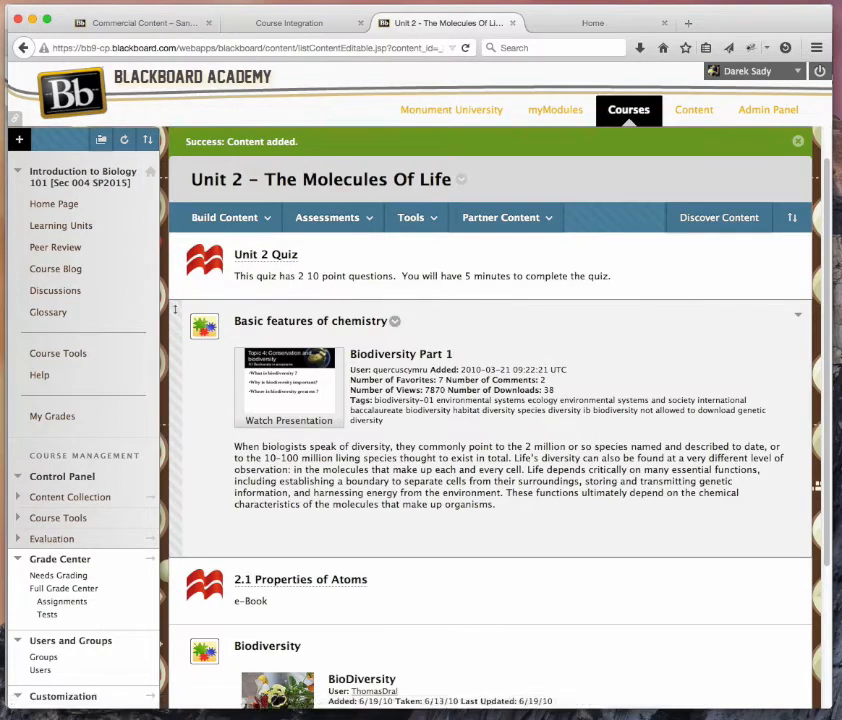
Step: Review the item options available for Basic features of chemistry and Unit 2 Quiz, and open the course's Full Grade Center
click(395, 321)
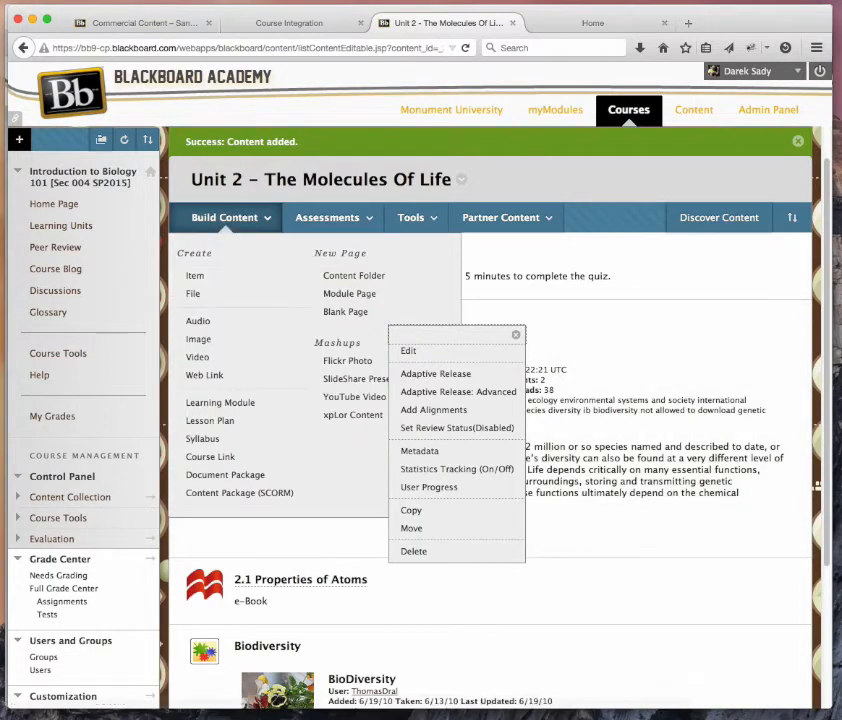
click(560, 262)
click(306, 255)
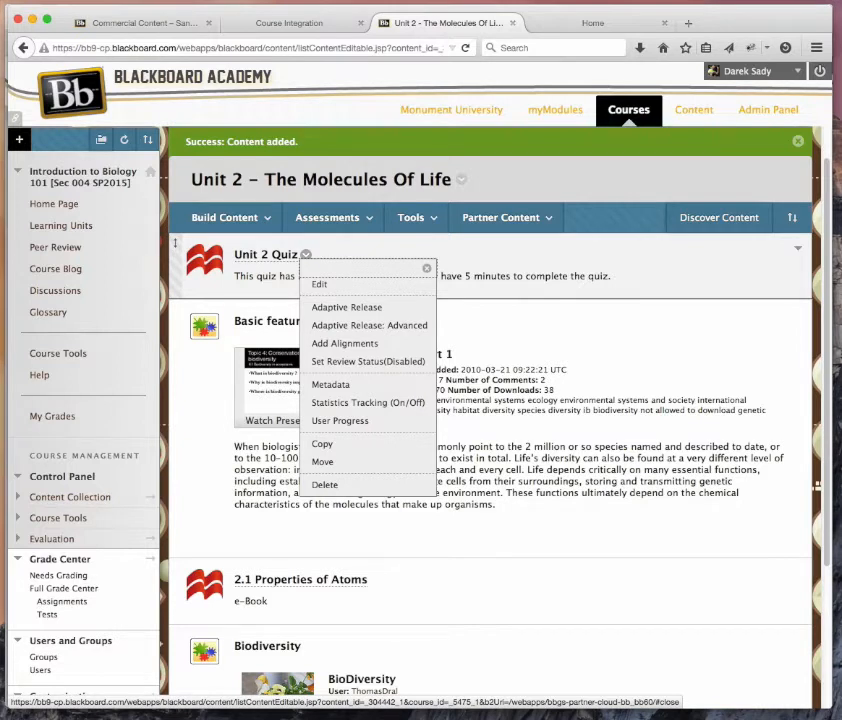
click(560, 335)
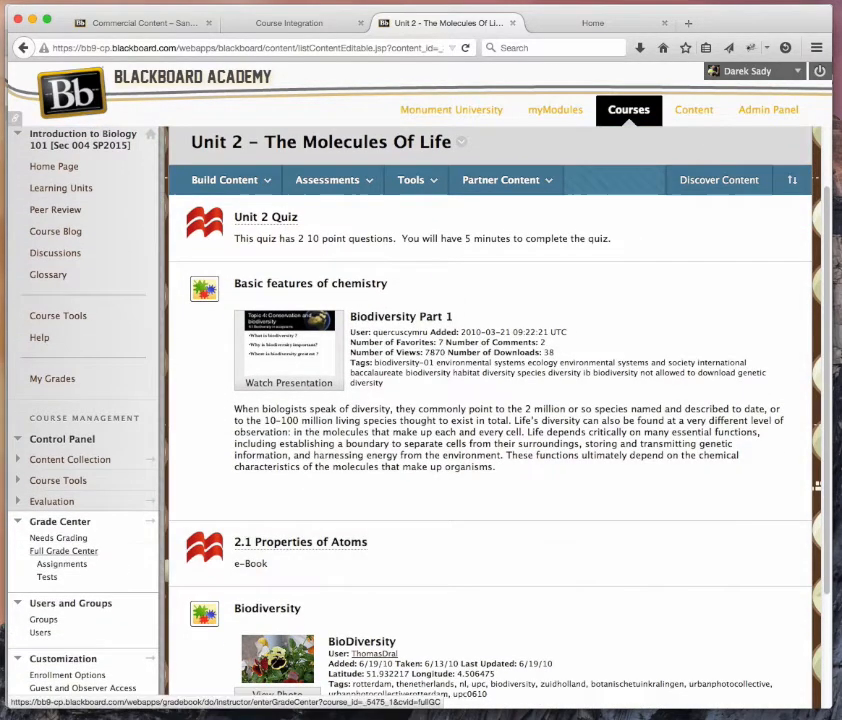
click(63, 550)
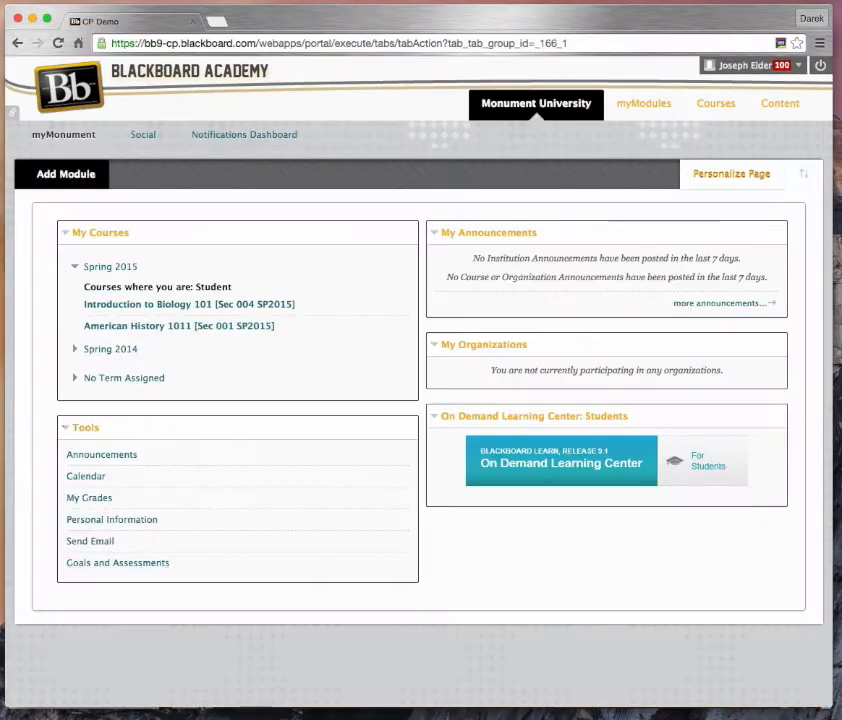
Step: In the student's browser window, open Unit 2 – The Molecules Of Life in Introduction to Biology 101 and launch the Unit 2 Quiz
click(189, 304)
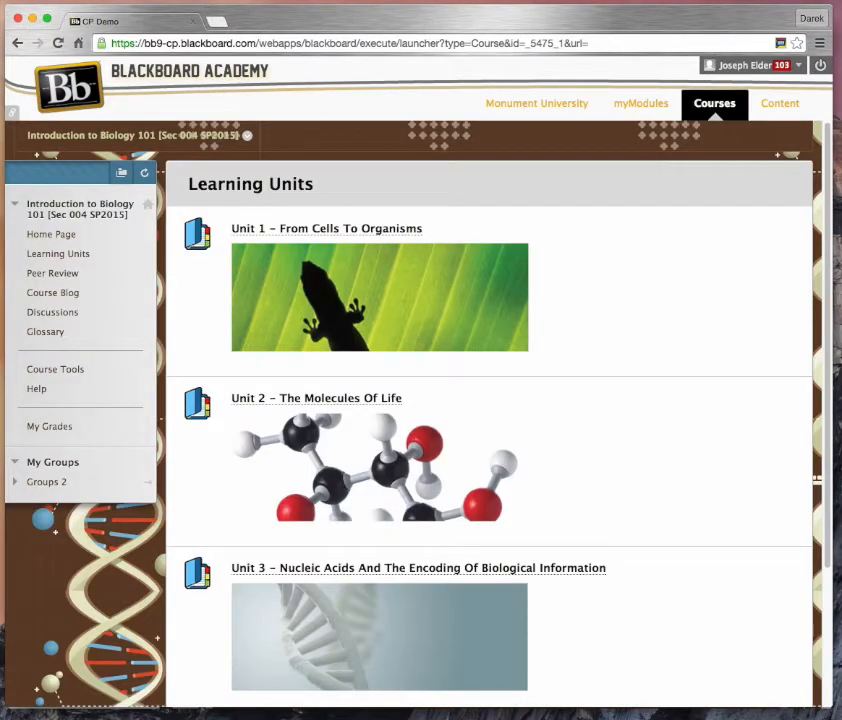
click(316, 398)
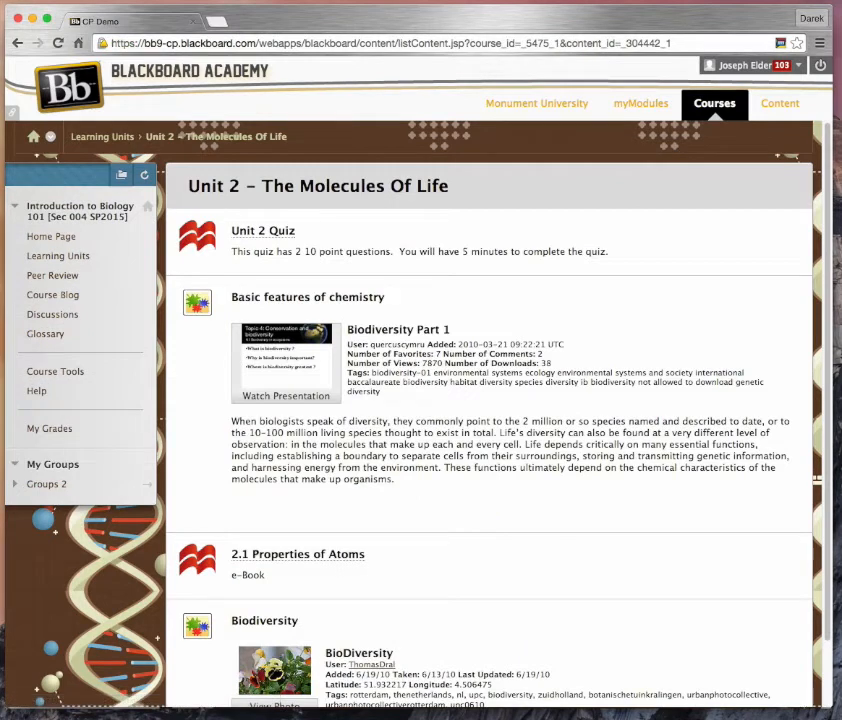
click(264, 231)
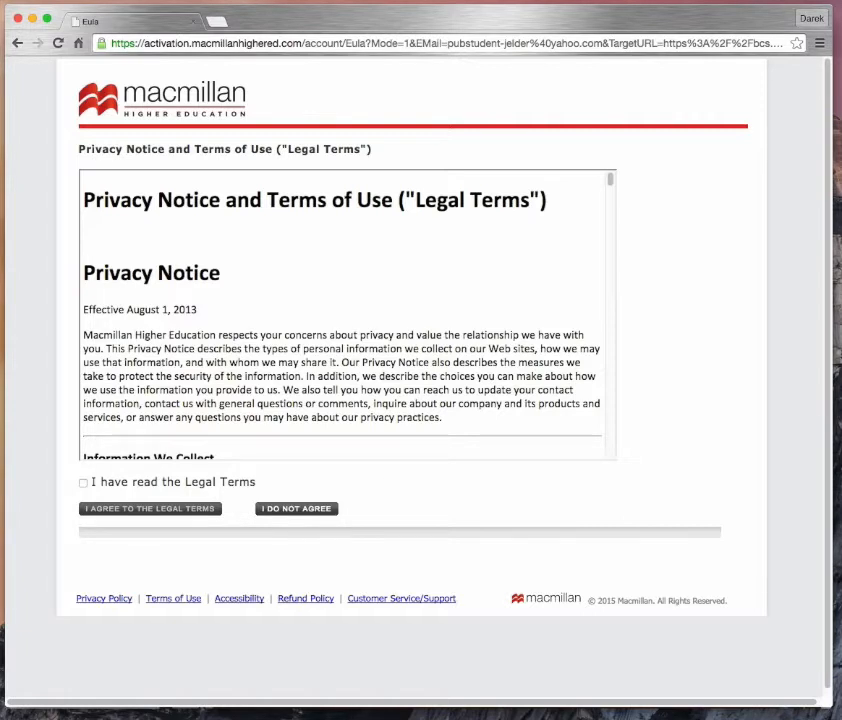
Step: Accept the Macmillan legal terms and register the student account, re-entering the e-mail address and entering and confirming the account password
click(83, 483)
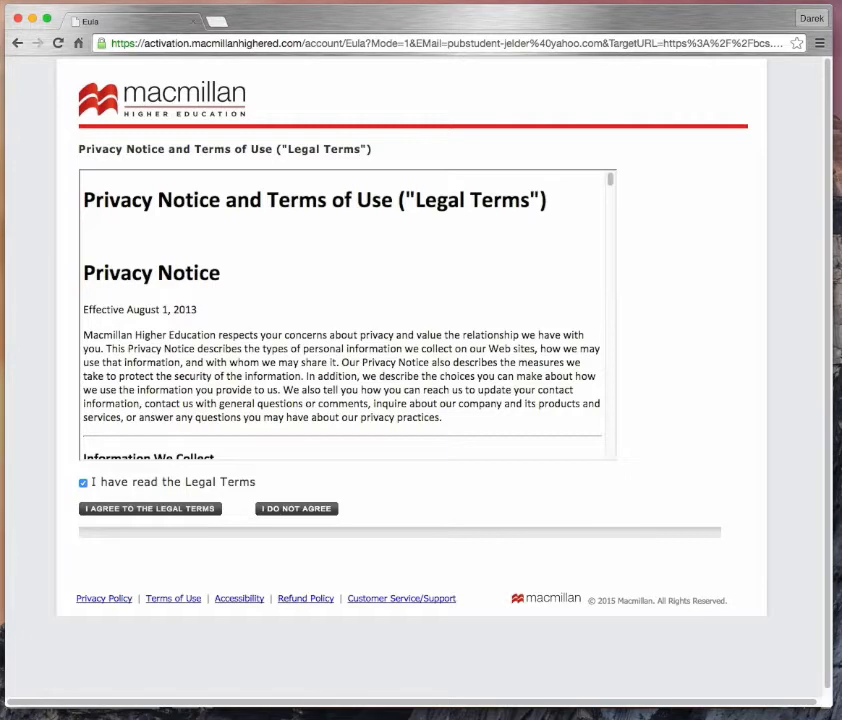
click(150, 509)
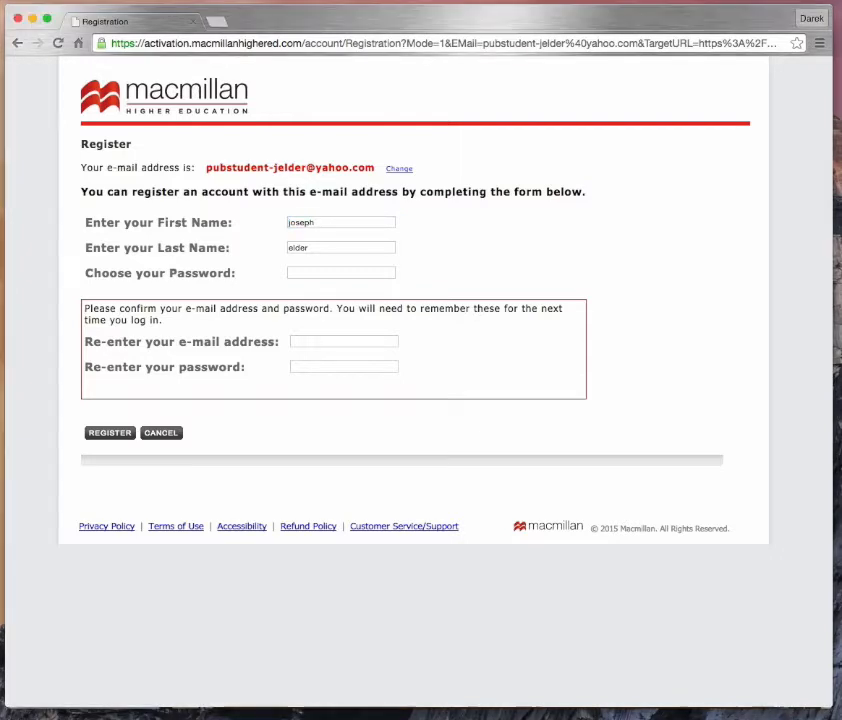
click(344, 342)
key(super+v)
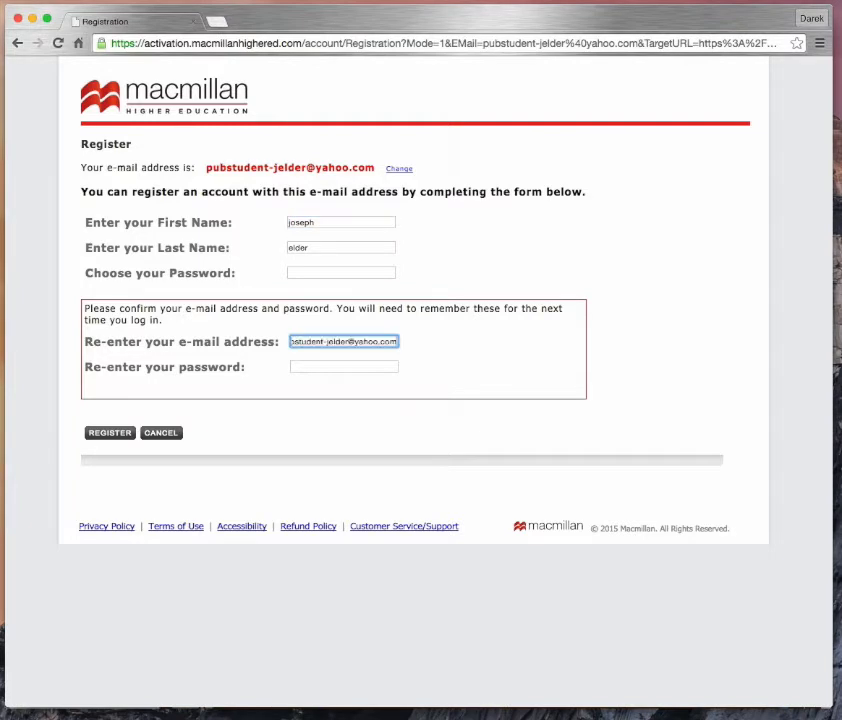
key(super+Tab)
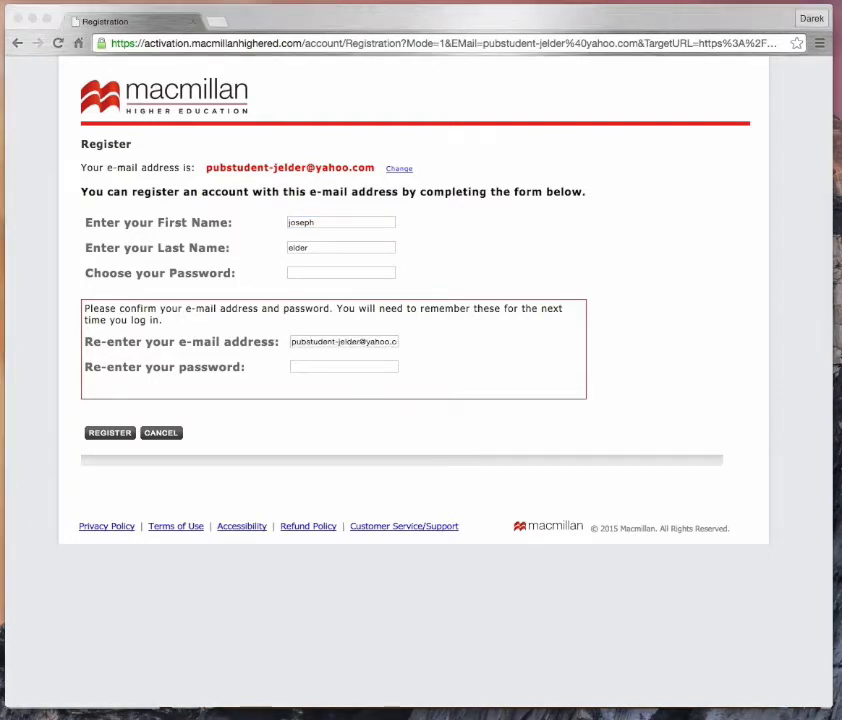
key(super+Tab)
click(341, 273)
key(super+v)
click(344, 367)
key(super+v)
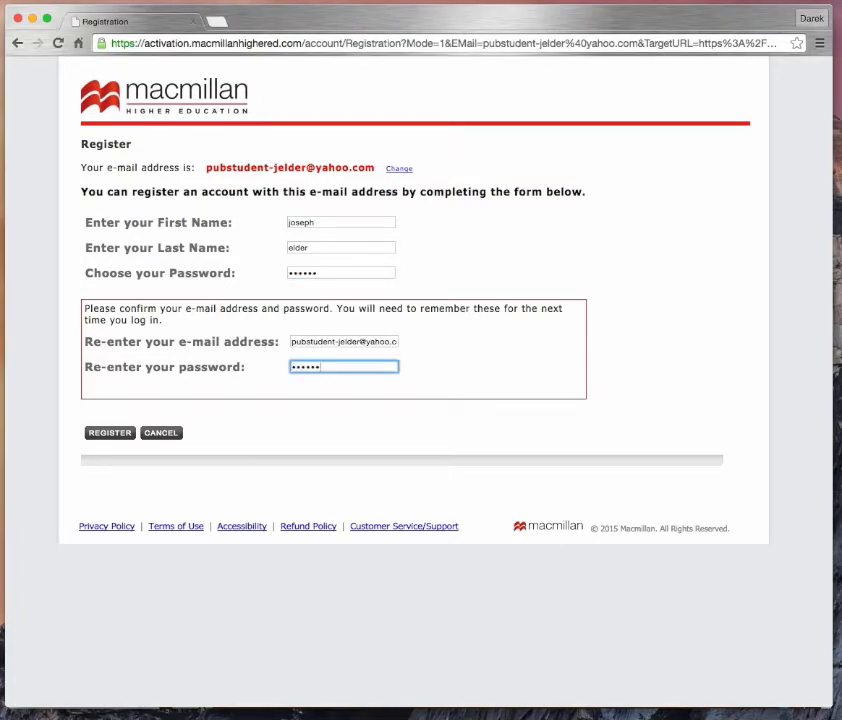
click(110, 433)
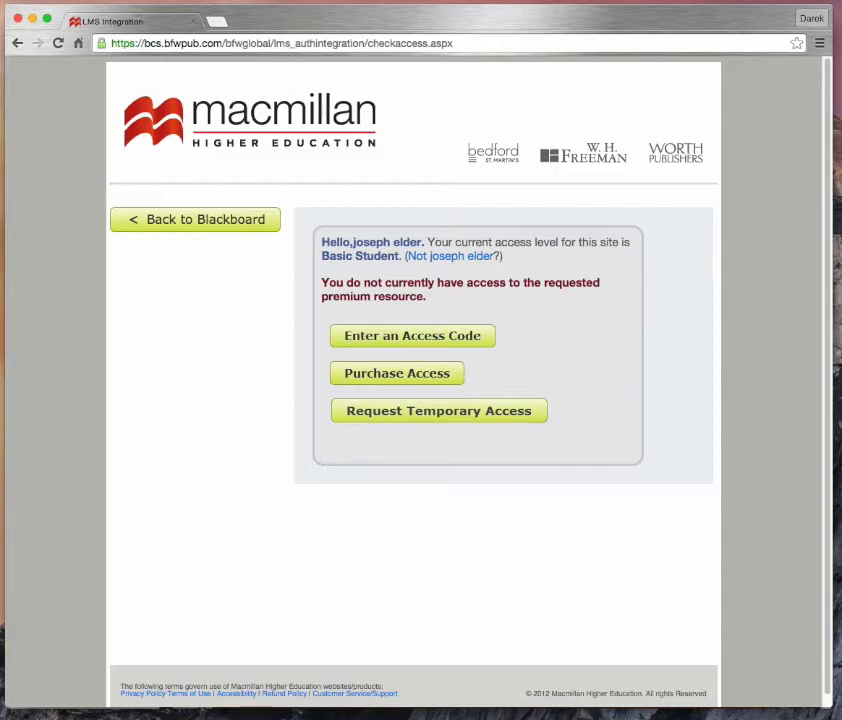
Step: Request temporary access to the Macmillan resource, continue to the Unit 2 Quiz page, and return to Blackboard
click(439, 411)
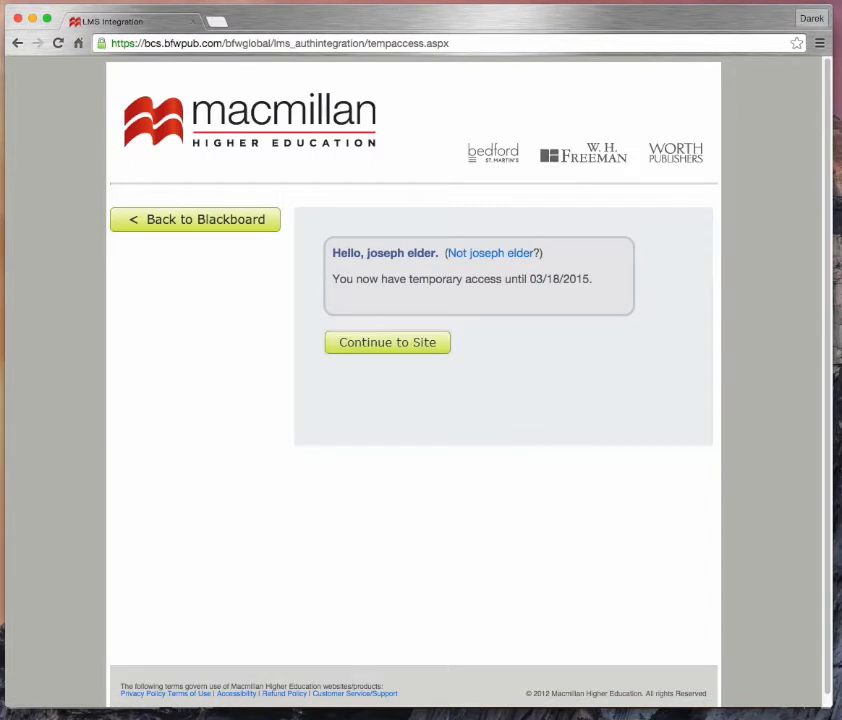
click(387, 343)
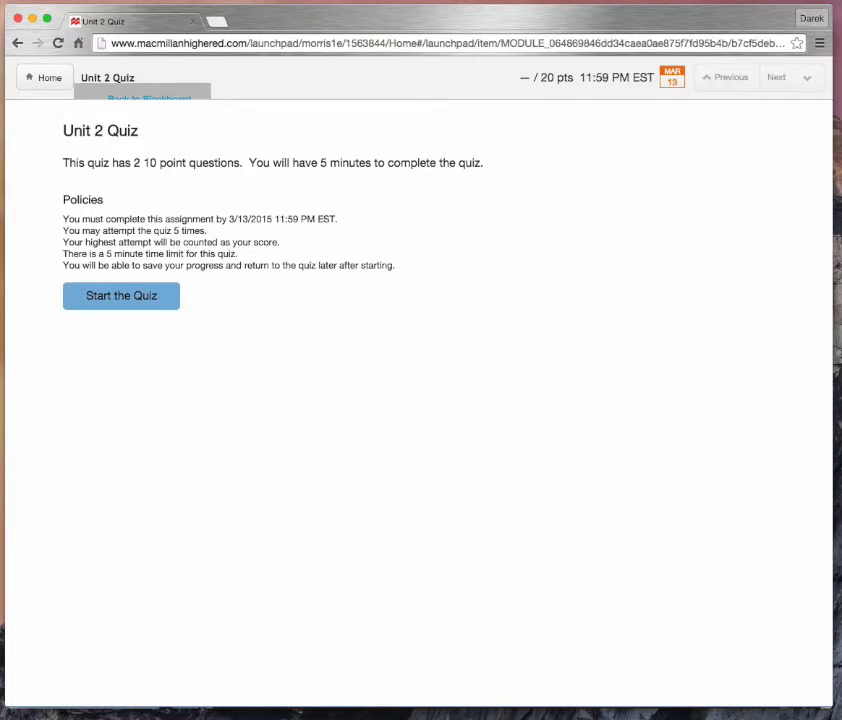
click(149, 97)
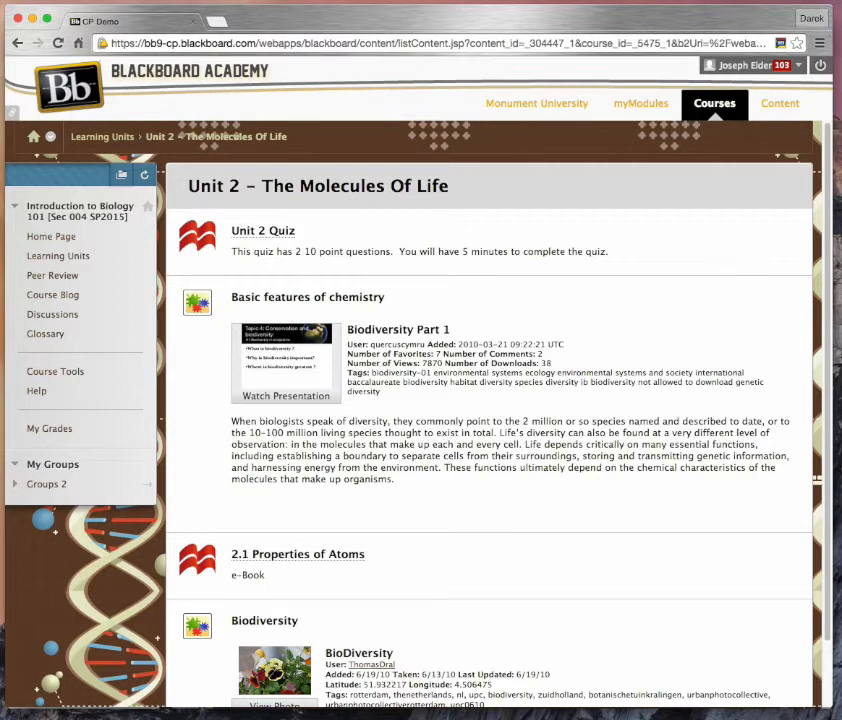
Step: Reopen and start the Unit 2 Quiz, answer "contains protons, neutrons, and electrons" and "nitrogen", and submit the attempt
click(263, 231)
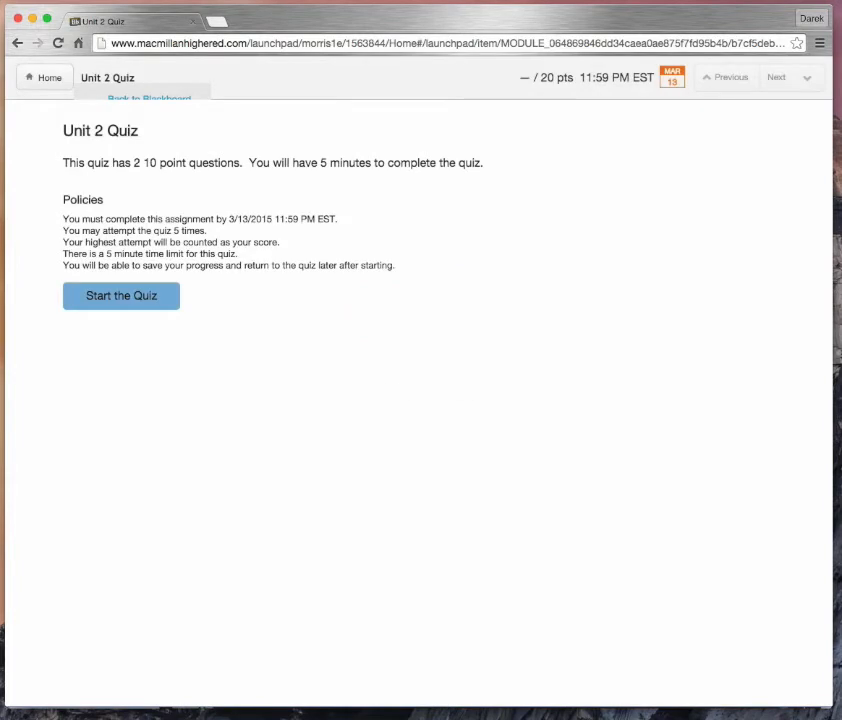
click(121, 296)
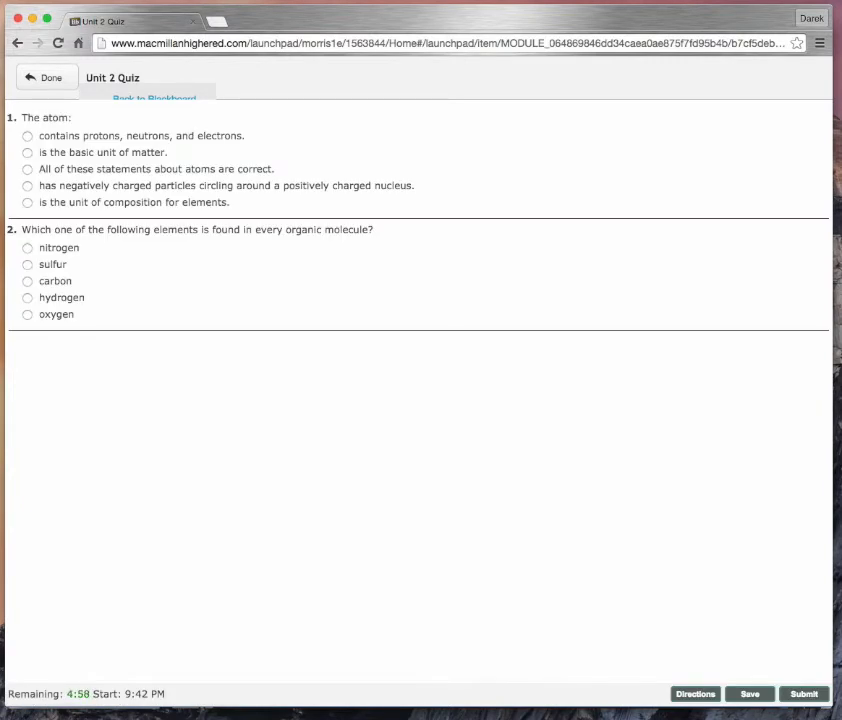
click(27, 136)
click(27, 248)
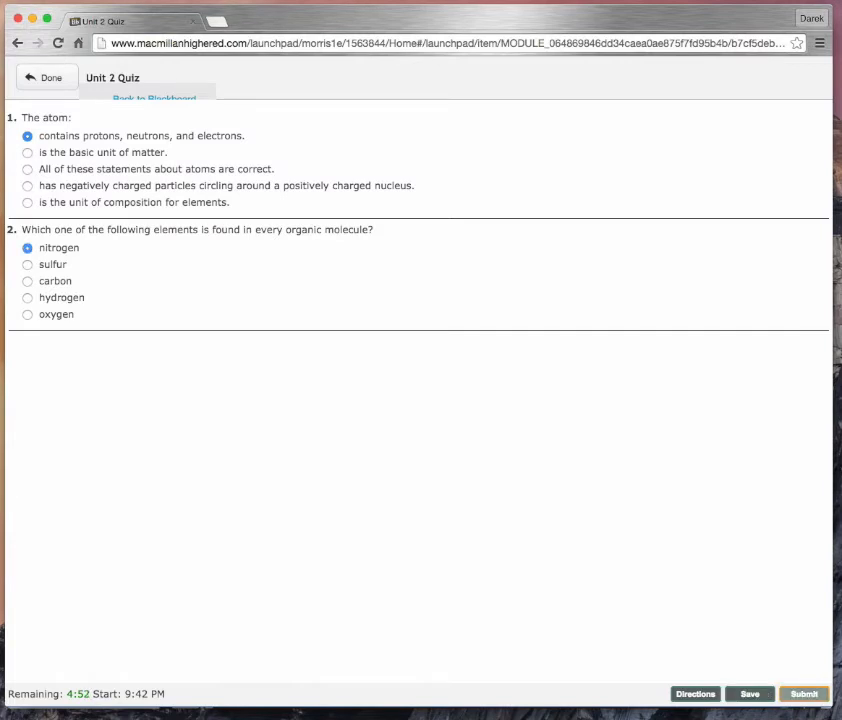
click(804, 693)
key(Return)
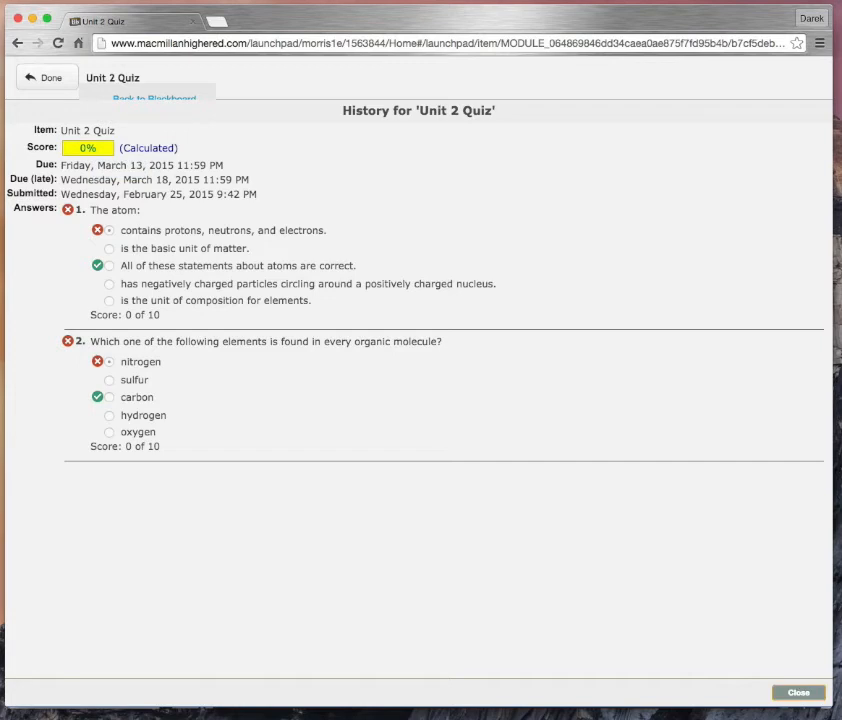
Step: Return to Blackboard and view the student's My Grades, and reload the Full Grade Center in the instructor's browser window
click(154, 96)
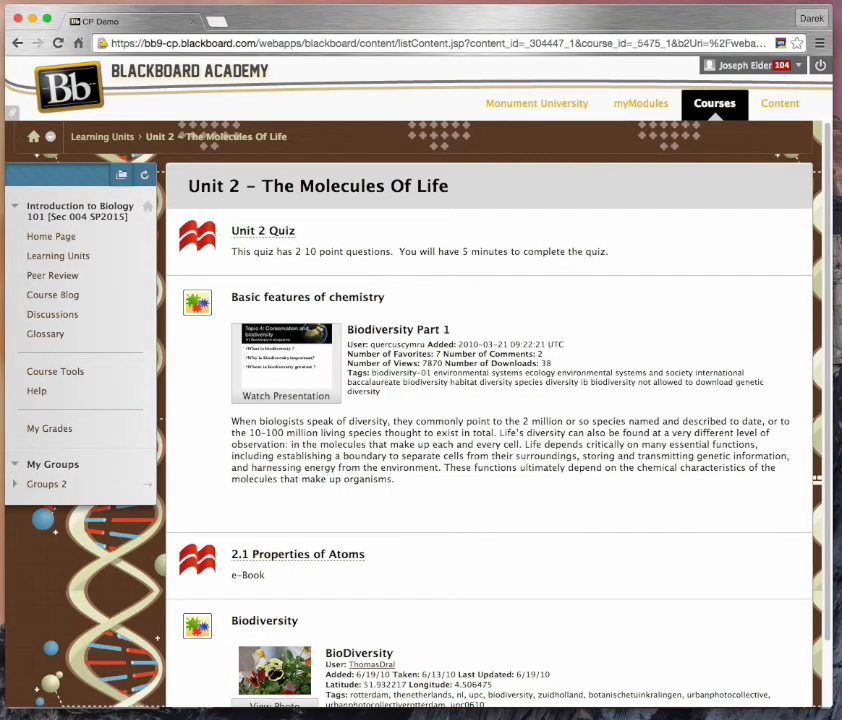
click(49, 428)
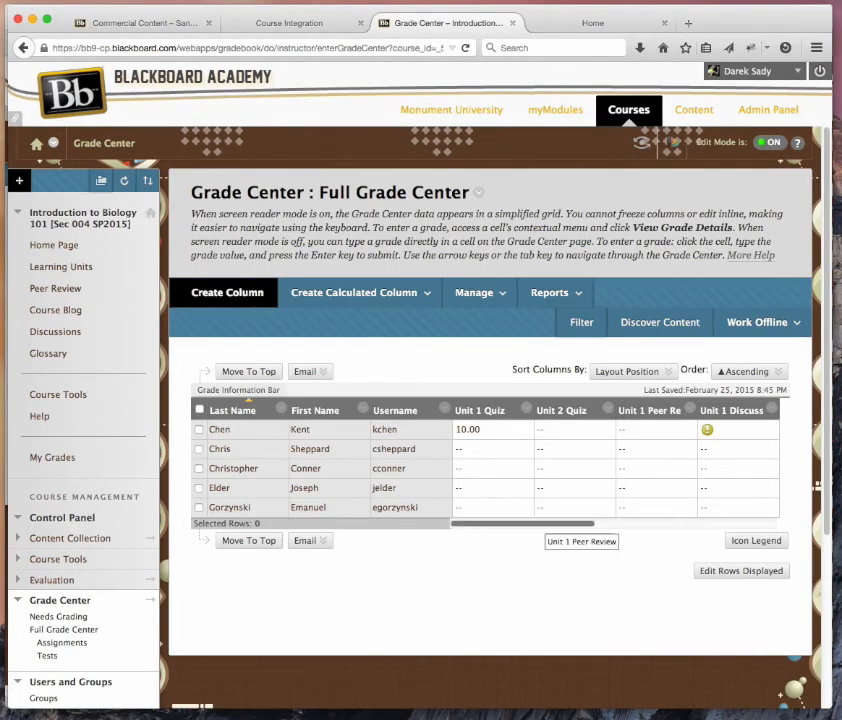
click(64, 630)
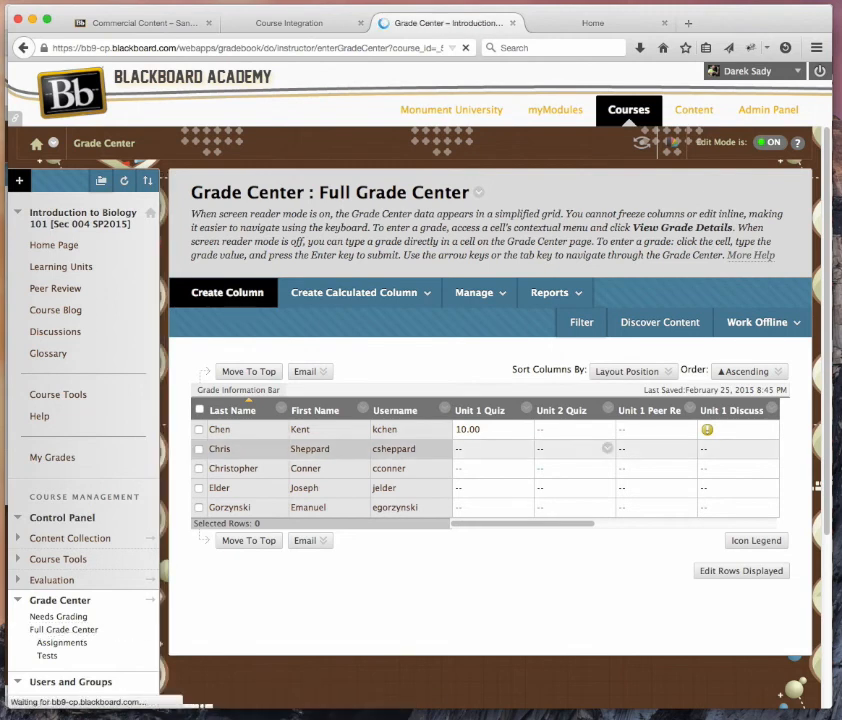